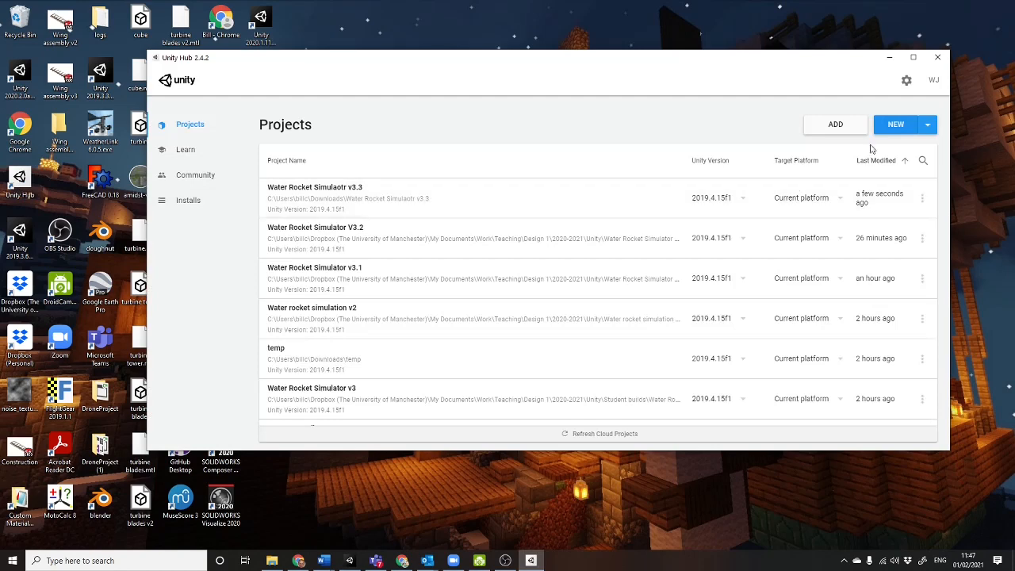
Step: Create a new 3D project named "Water Rocket Simulation V3.4" in the Downloads folder
left_click(897, 127)
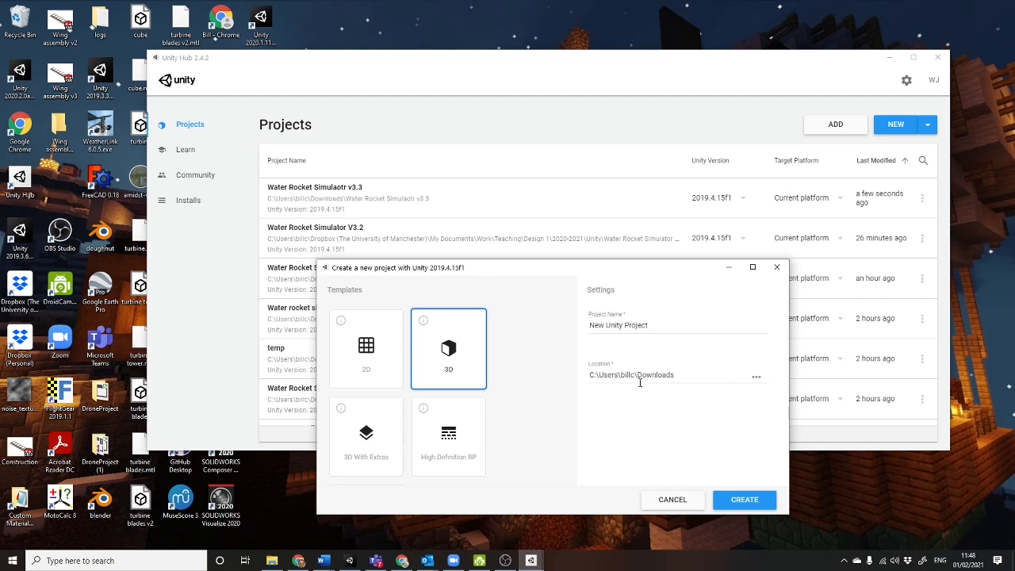
left_click(625, 325)
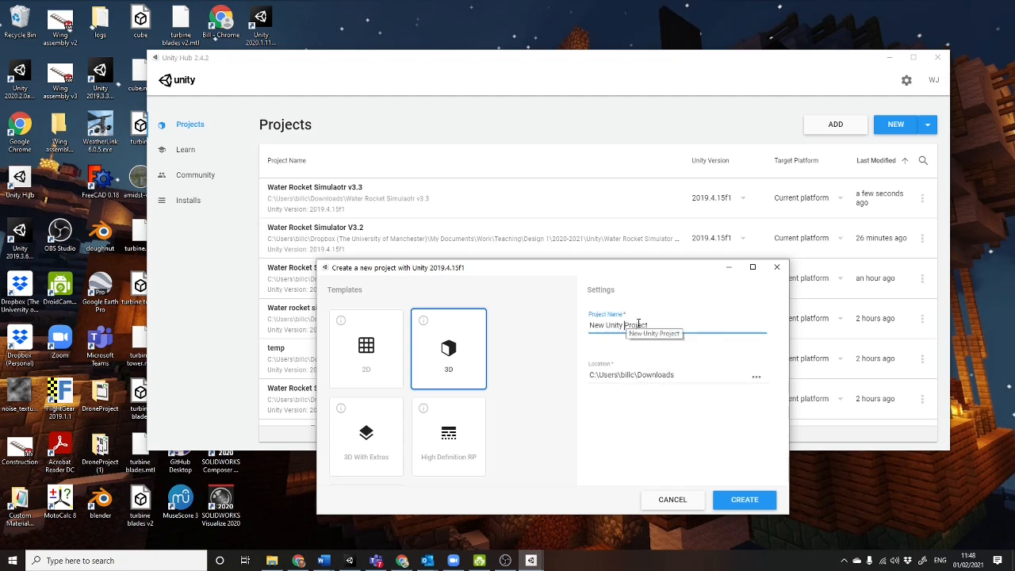
left_click_drag(652, 325, 563, 328)
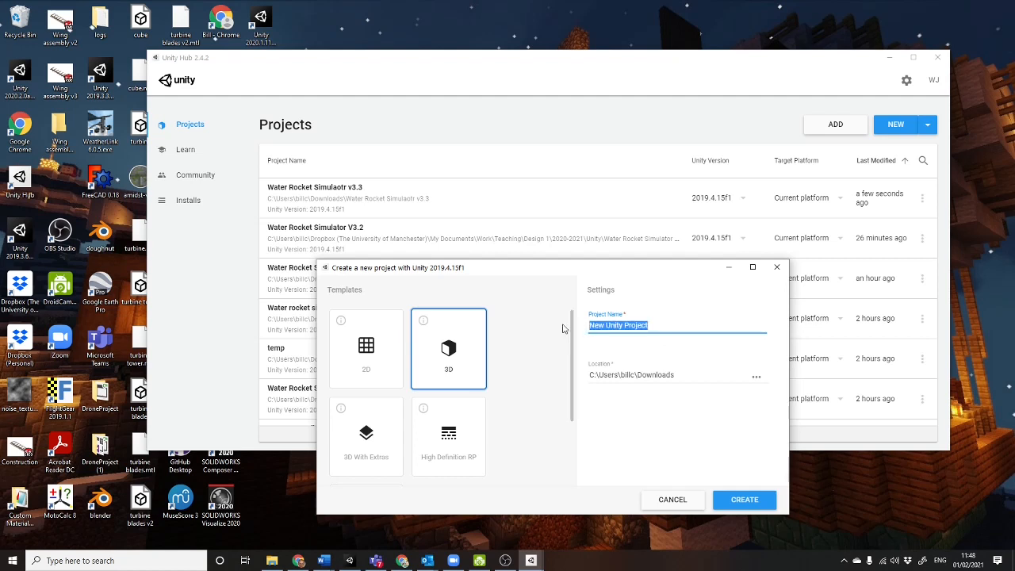
type("Water Rocket Simulation")
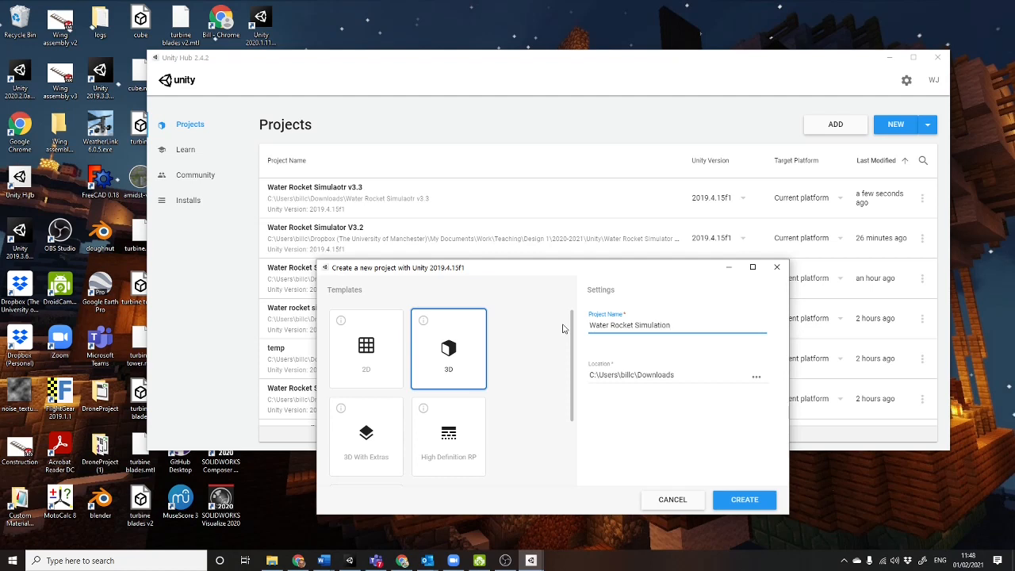
type(" V3.4")
key("Return")
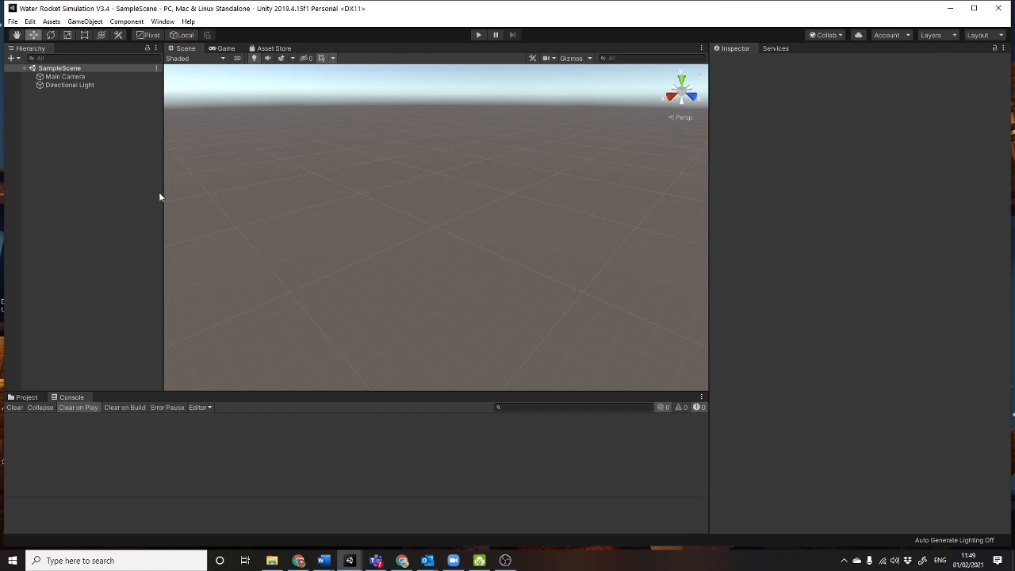
Step: Install the ProBuilder 4.4.0 package from the Unity Registry and close the Package Manager
left_click(163, 23)
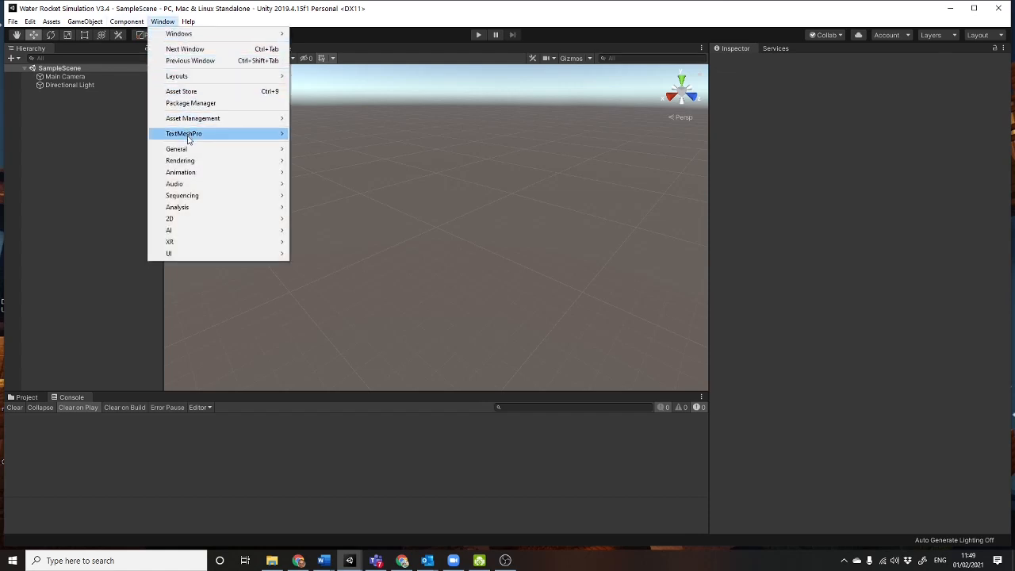
mouse_move(189, 140)
left_click(187, 103)
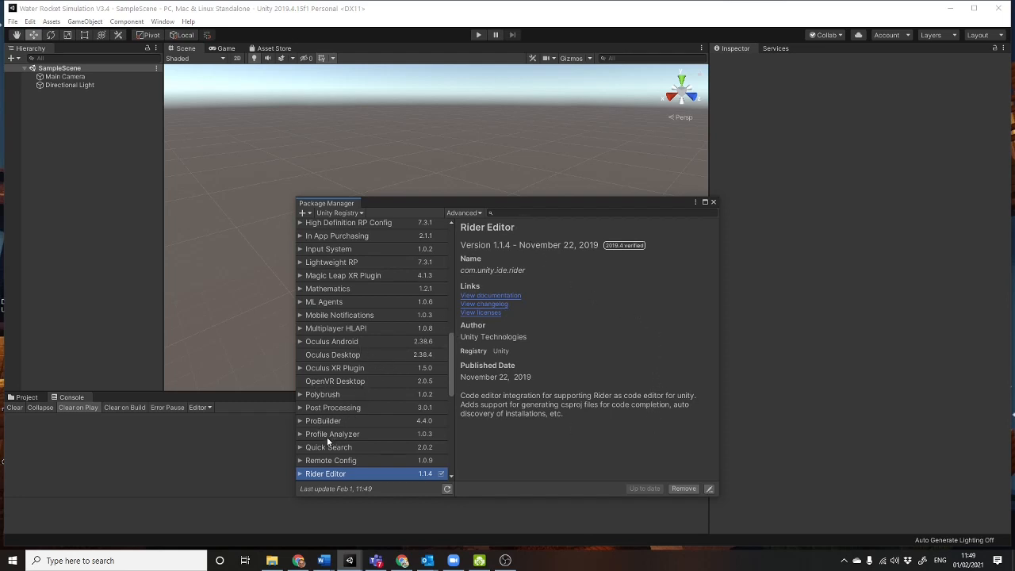
scroll(328, 429, "down", 3)
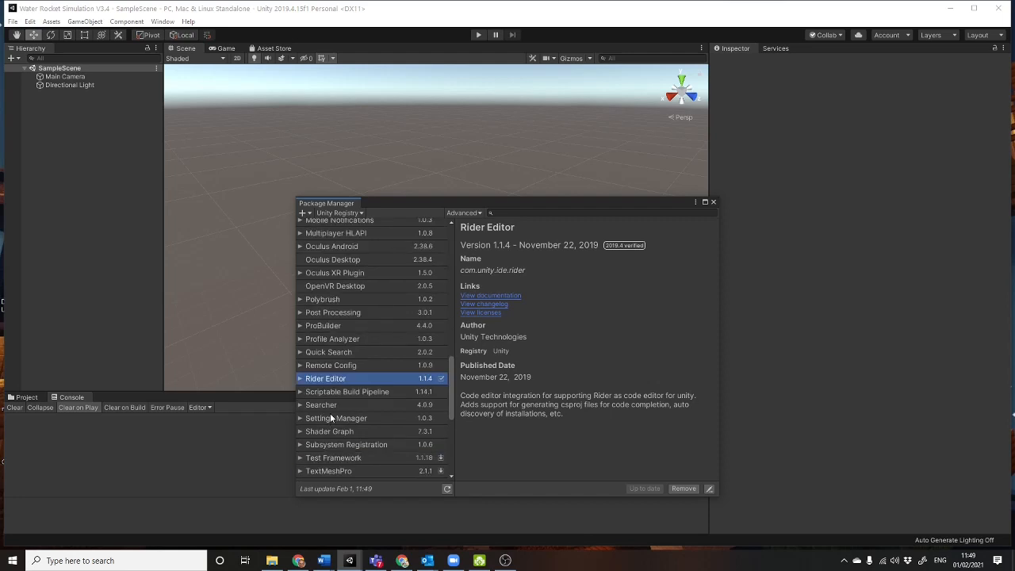
left_click(325, 326)
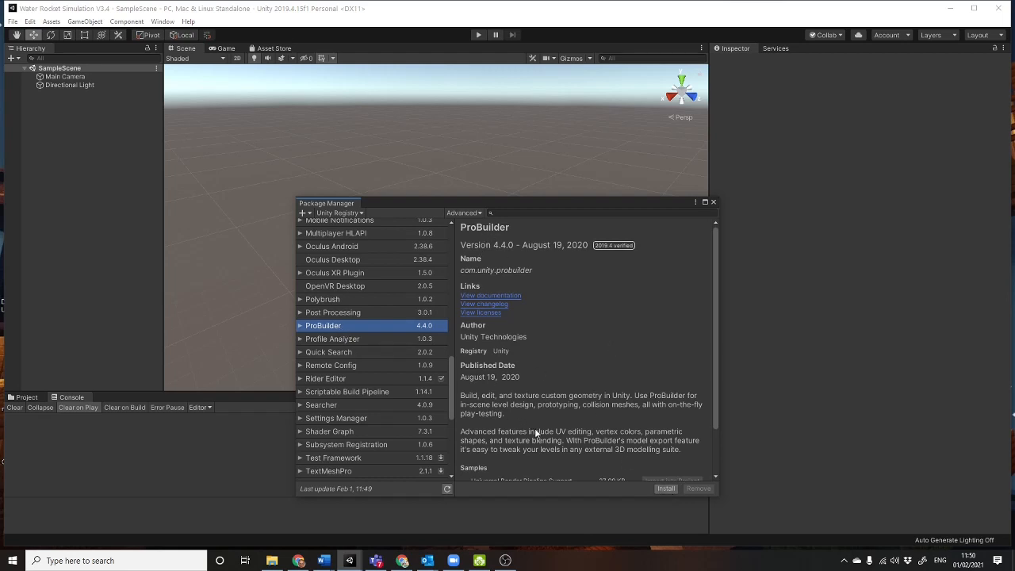
left_click(666, 489)
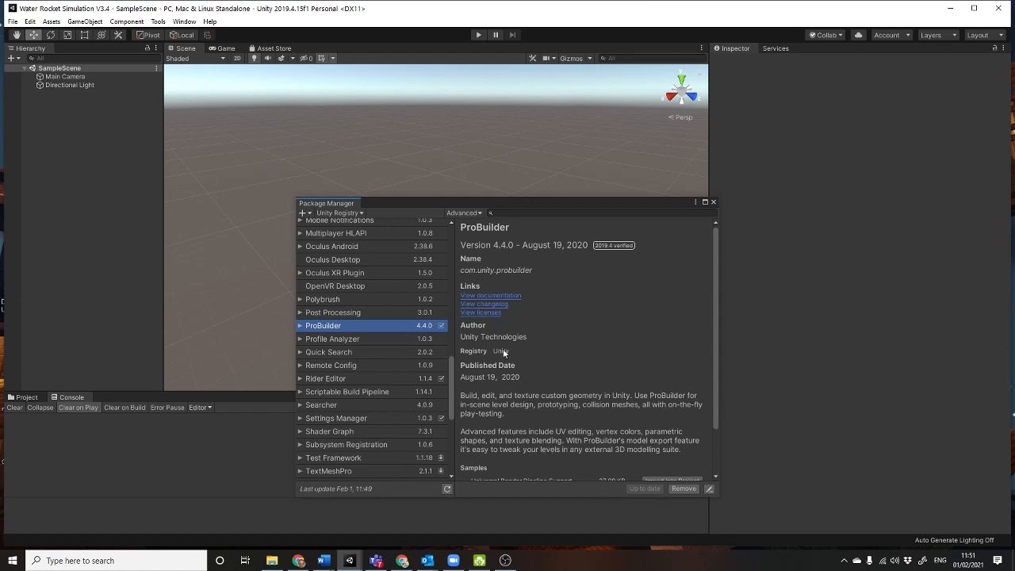
left_click(713, 202)
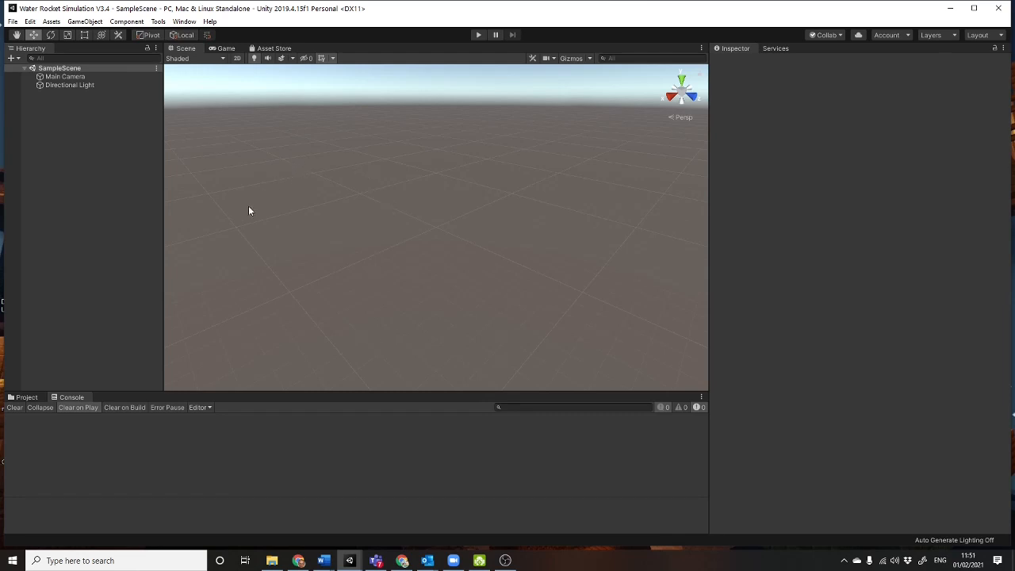
Step: Import the custom package "Water Rocket Simulator v3.3" from the Student builds folder with all its assets
left_click(50, 22)
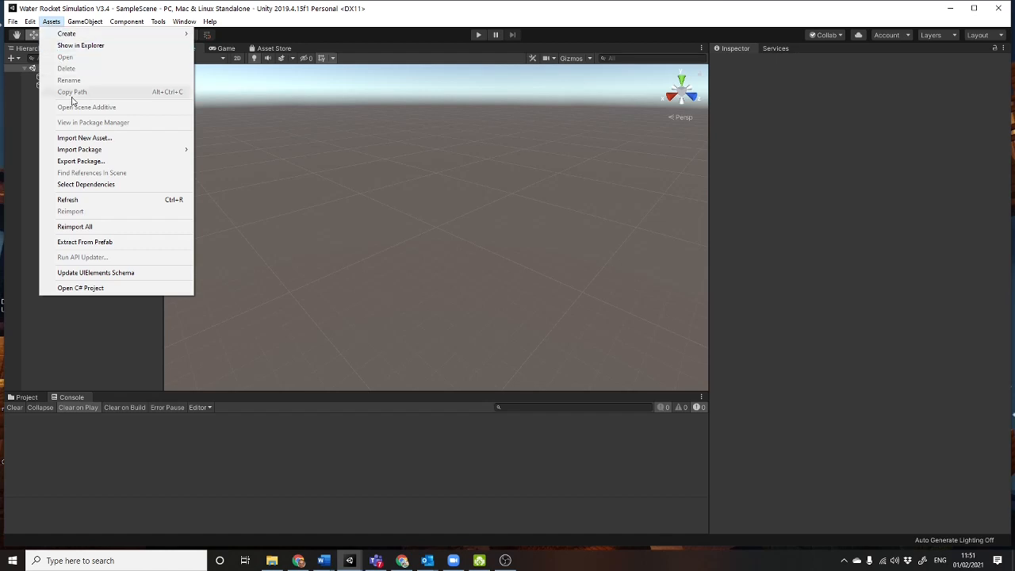
mouse_move(84, 154)
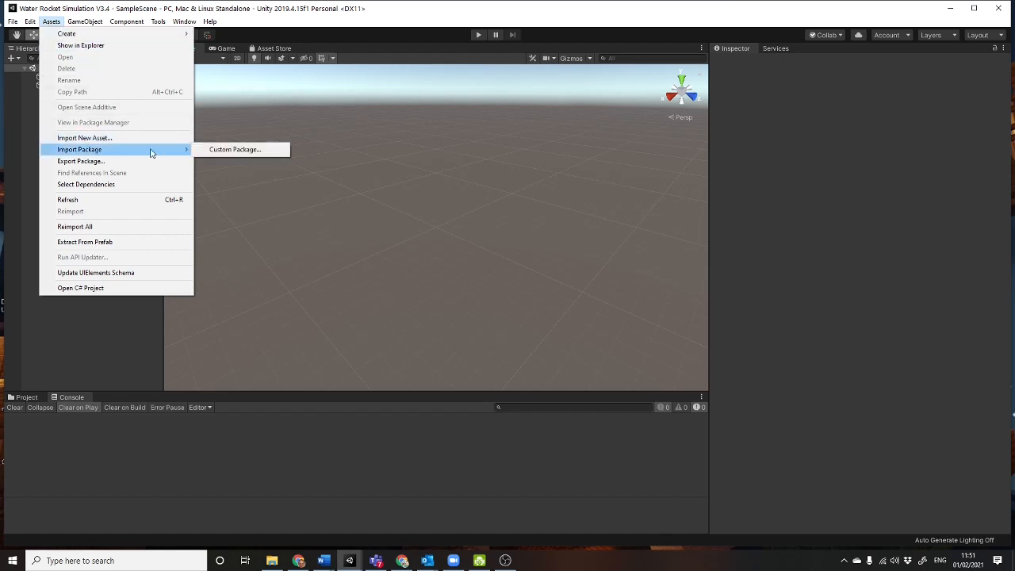
left_click(236, 150)
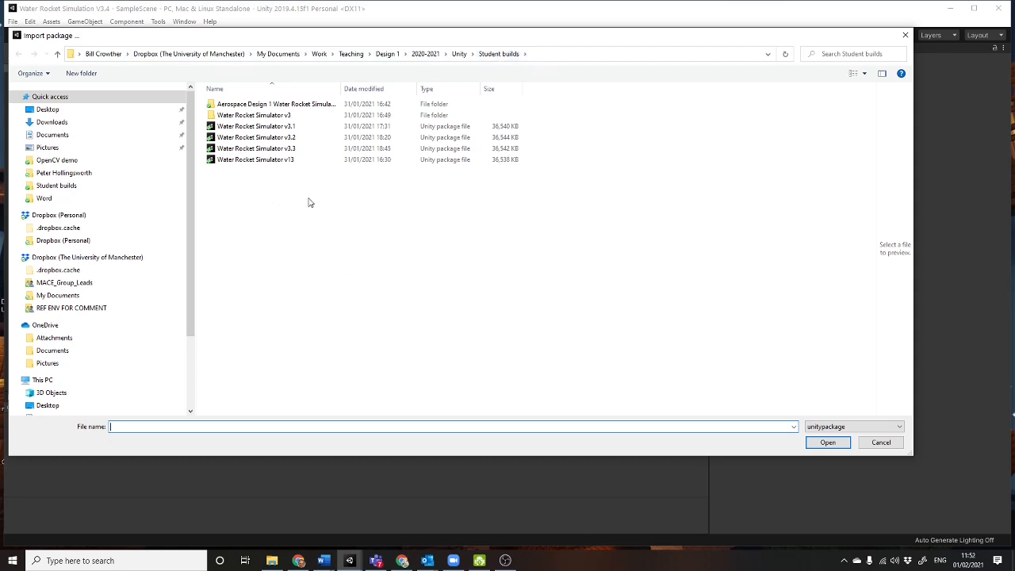
left_click(264, 150)
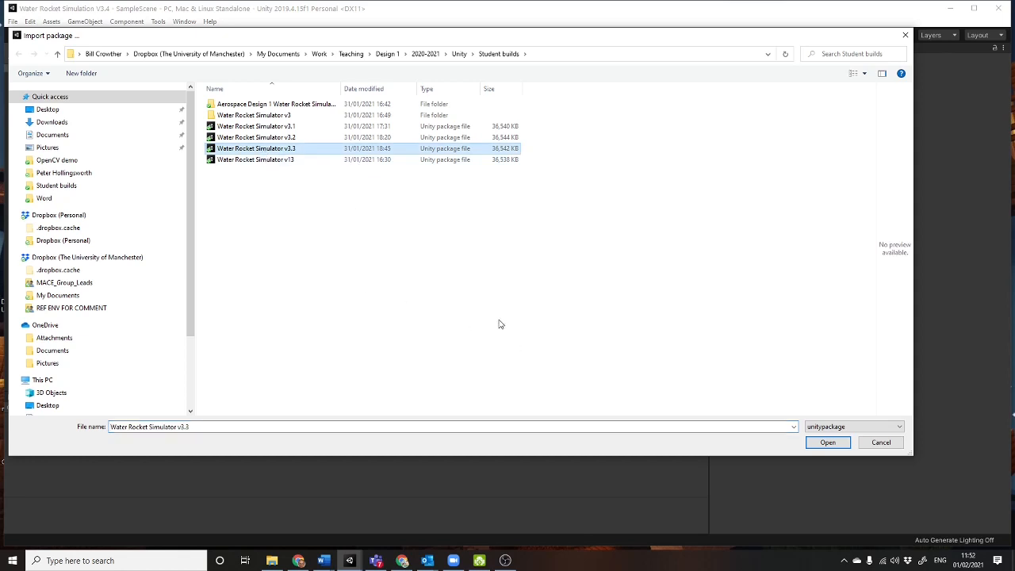
left_click(826, 444)
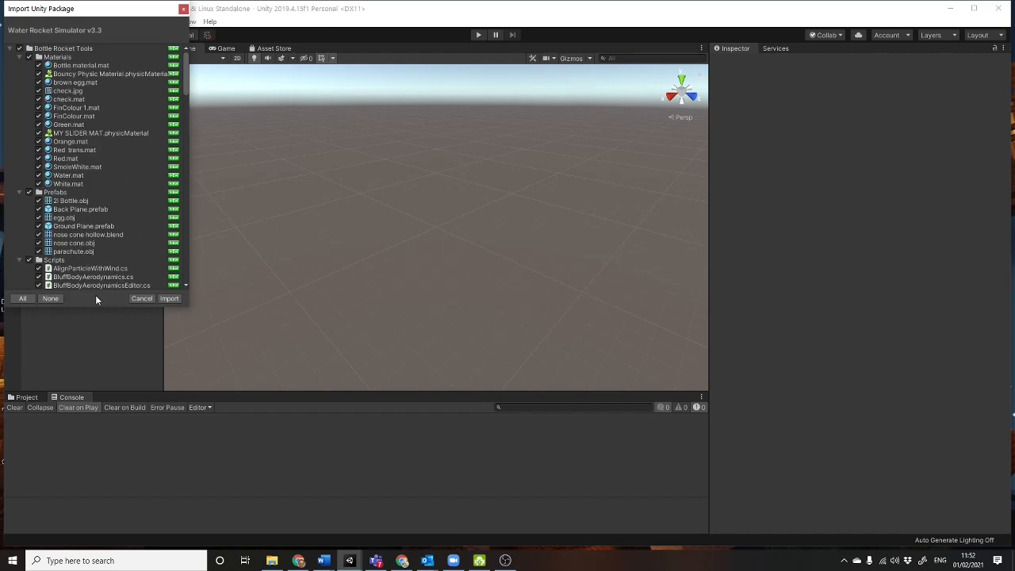
scroll(90, 149, "down", 15)
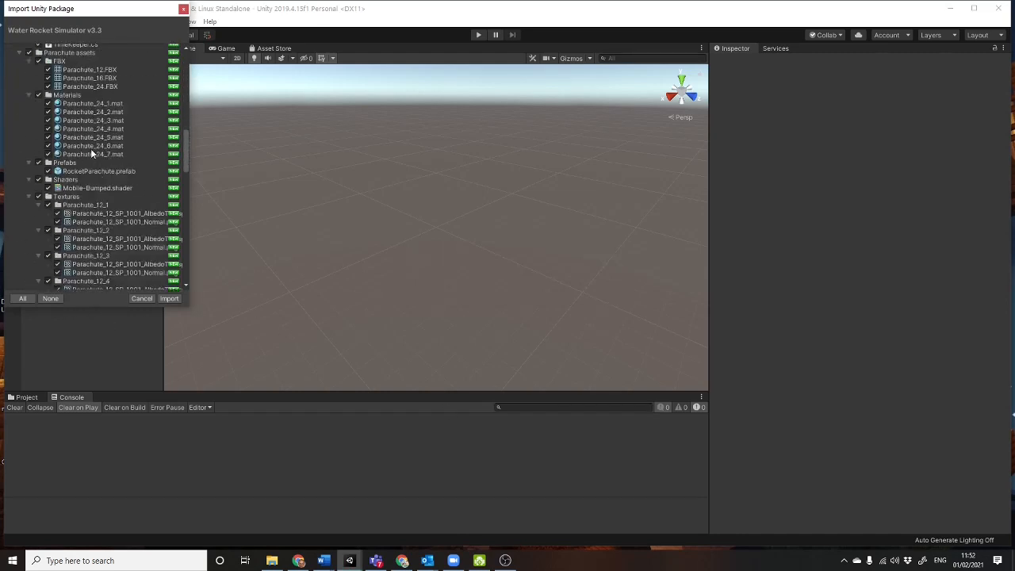
scroll(91, 149, "down", 20)
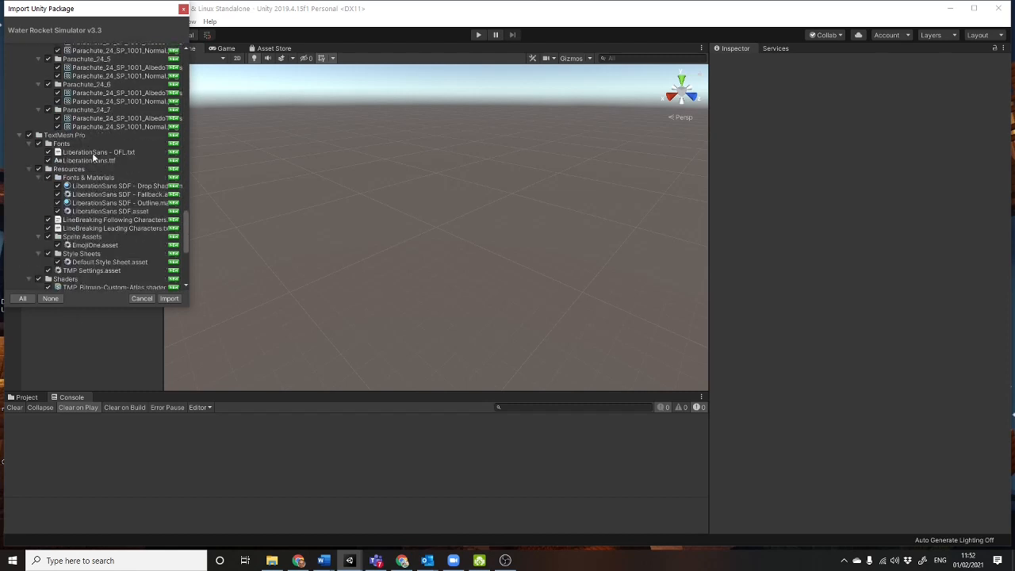
scroll(93, 158, "down", 8)
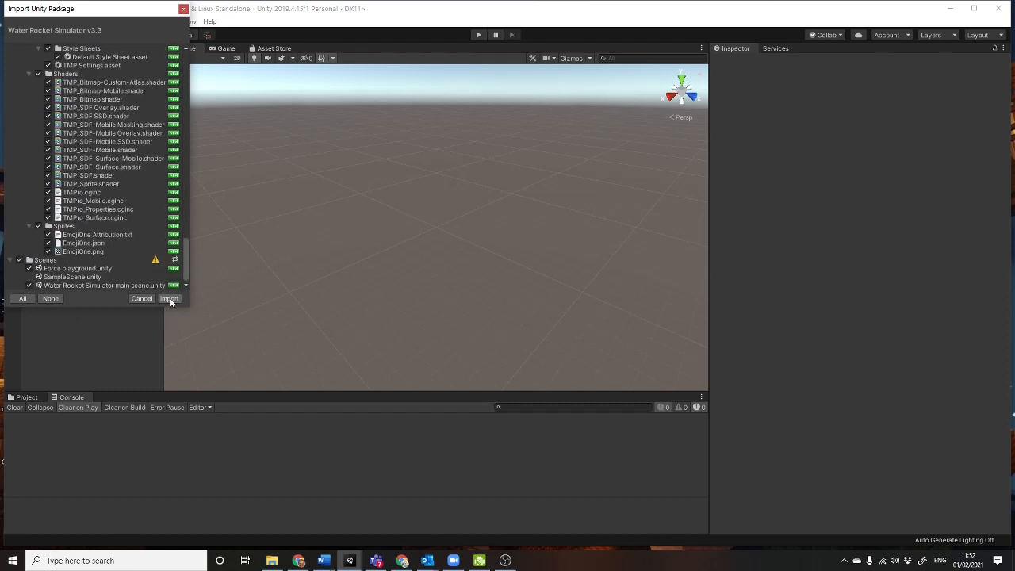
left_click(170, 299)
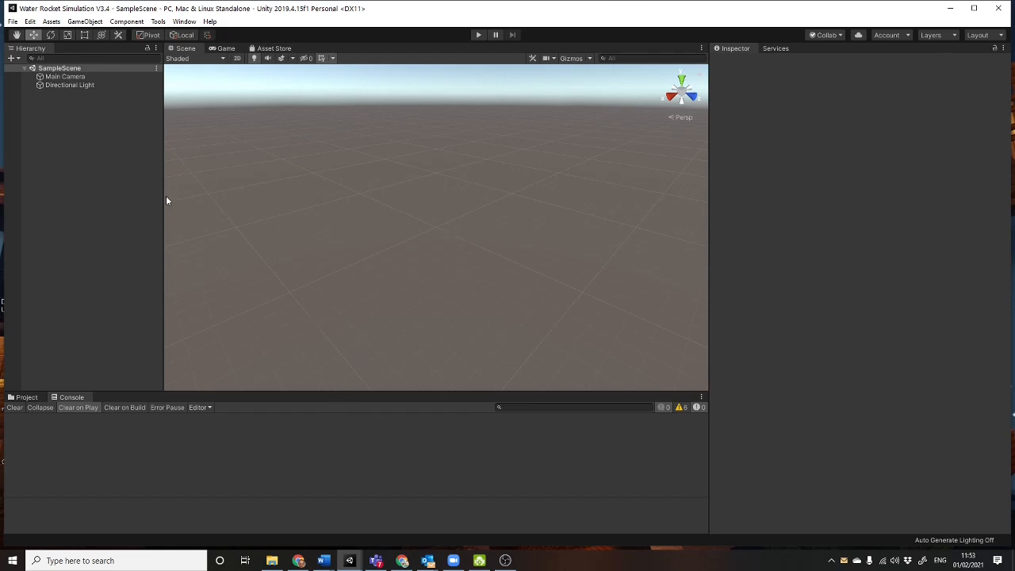
Step: Open the Force playground scene from the project's Scenes folder
left_click(27, 398)
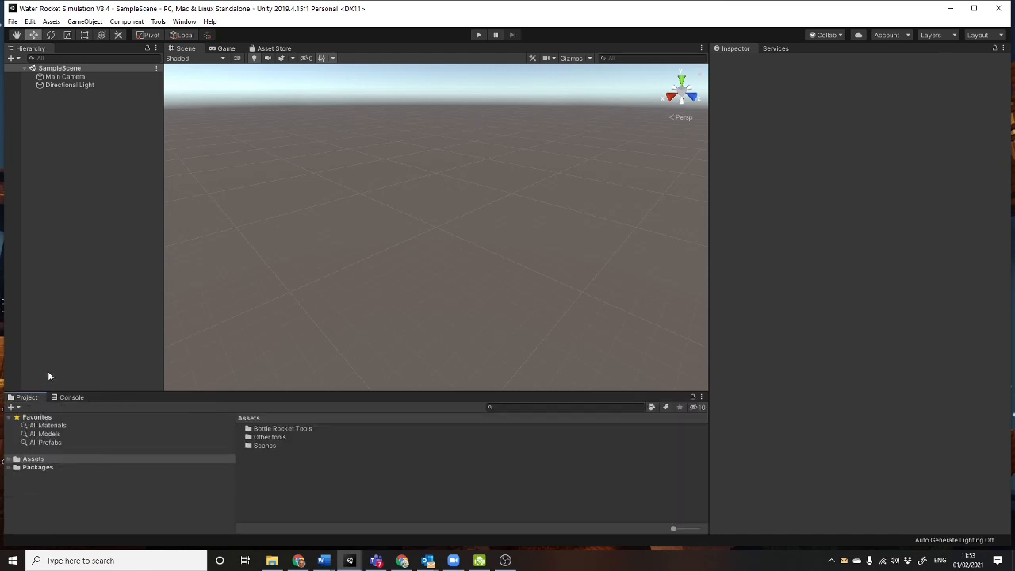
double_click(261, 446)
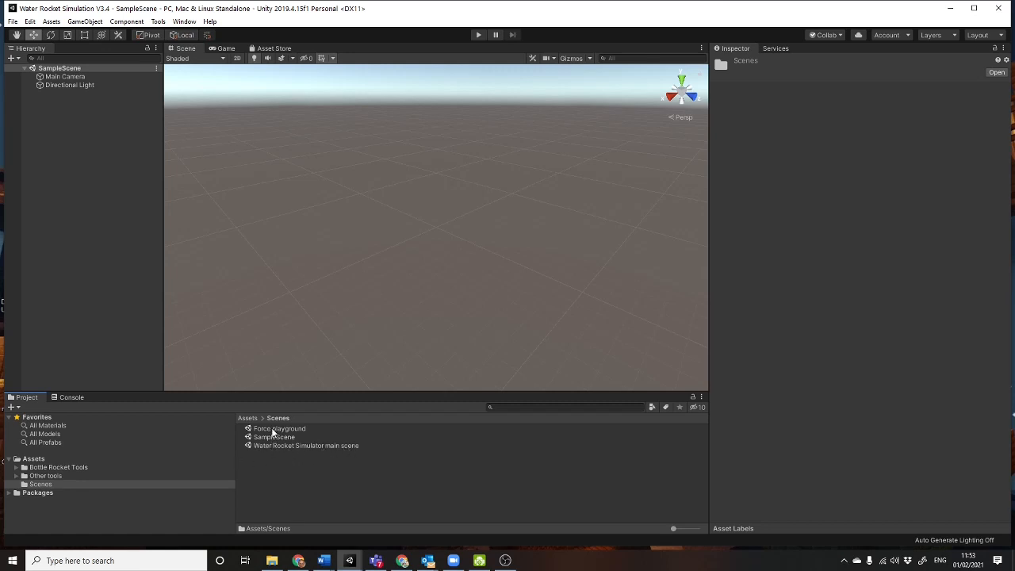
double_click(271, 429)
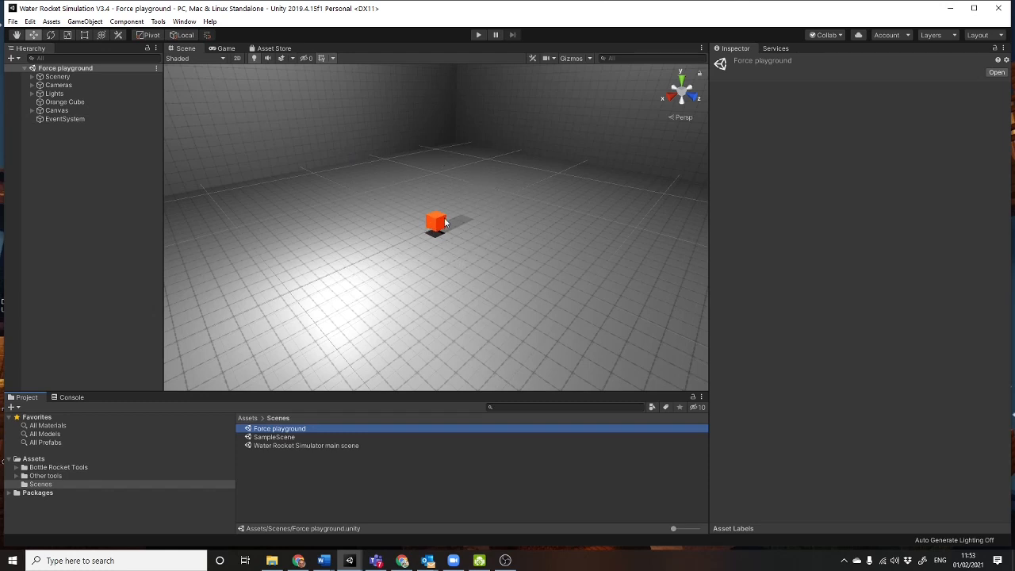
Step: Select the Orange Cube and view it along the scene axes from the front, right and back
left_click(57, 104)
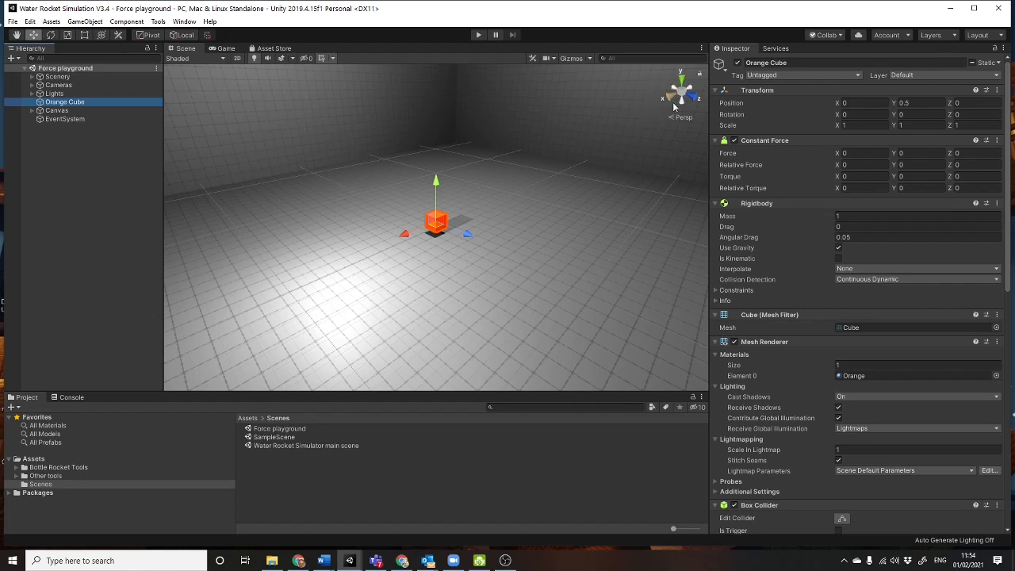
left_click(695, 99)
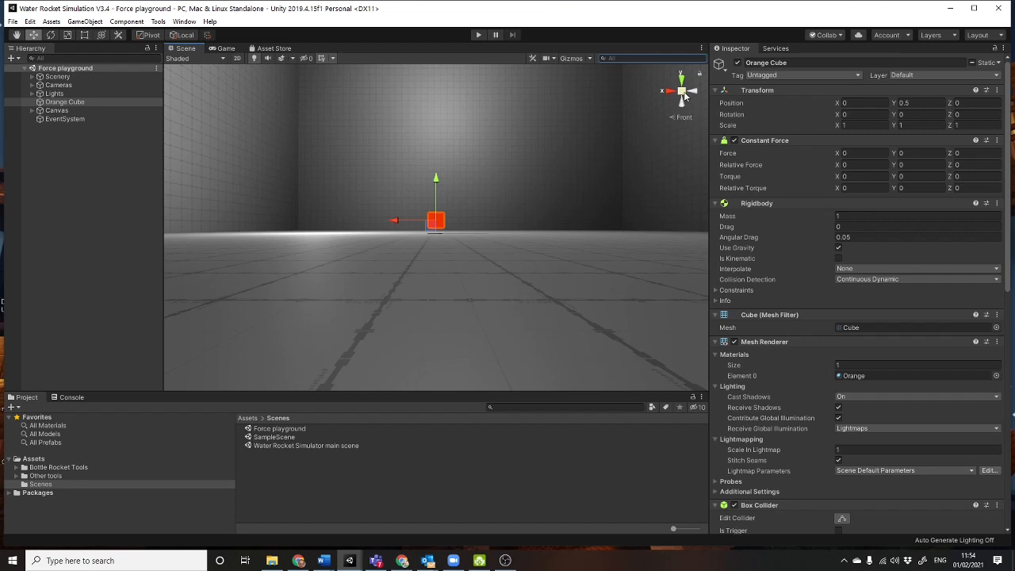
left_click(681, 92)
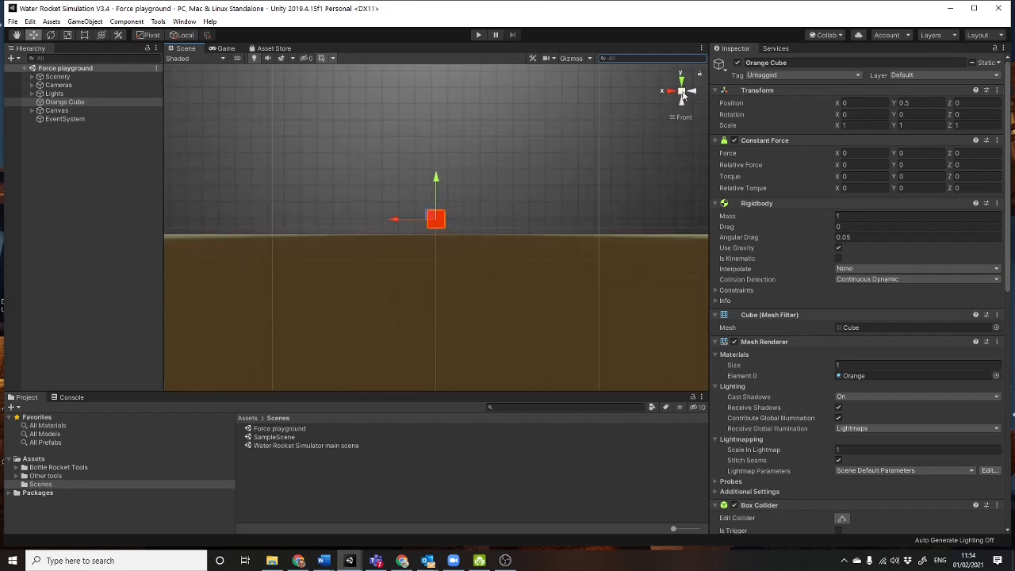
left_click(682, 94)
left_click(671, 92)
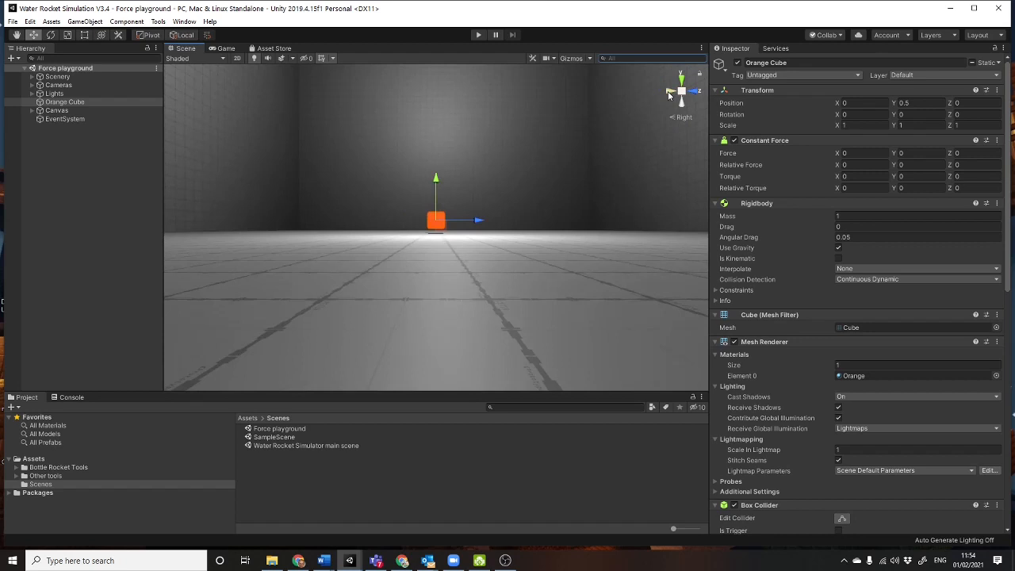
left_click(669, 92)
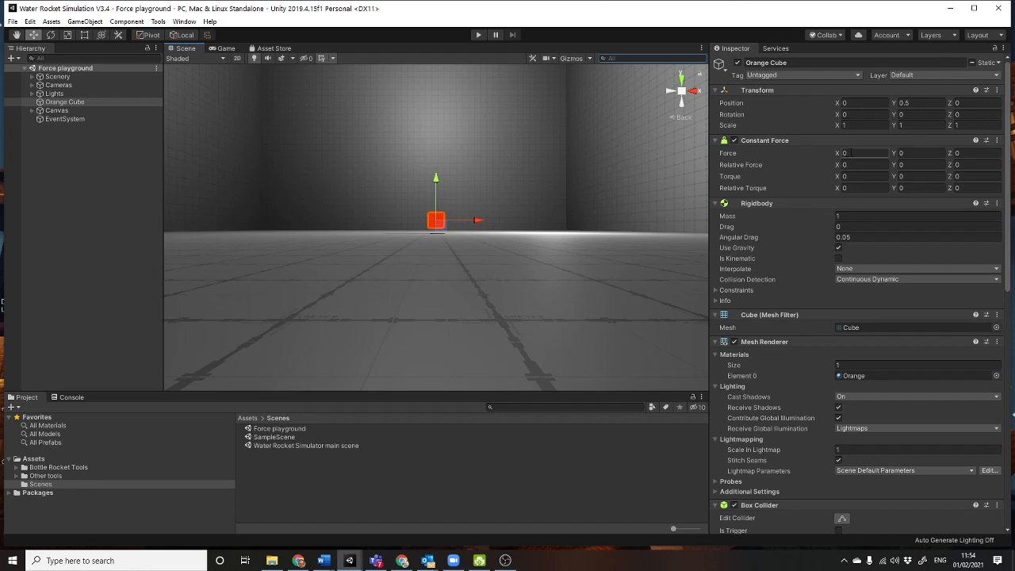
Step: Run the Force playground scene in Play mode
key("Tab")
key("Tab")
type("3")
left_click(479, 35)
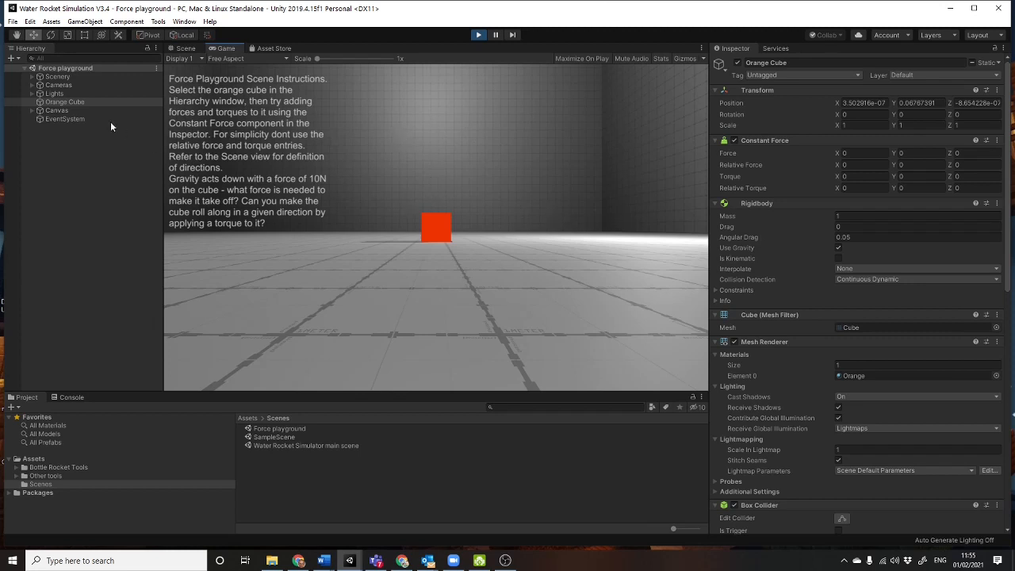
Step: Apply a constant X force of 5 to the Orange Cube, then raise it to 10 while the scene runs
left_click(68, 102)
left_click(855, 153)
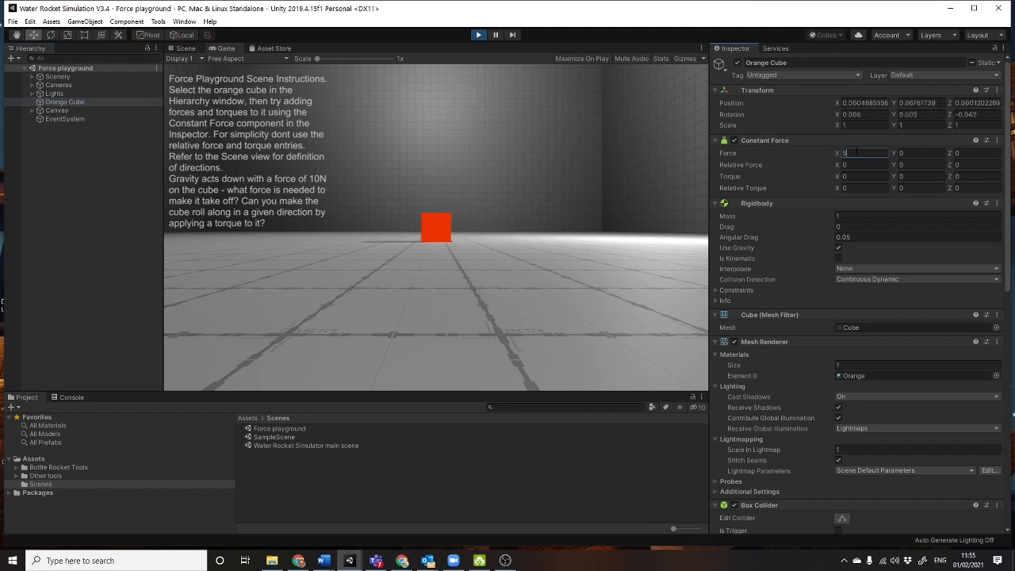
type("5")
double_click(857, 151)
type("10")
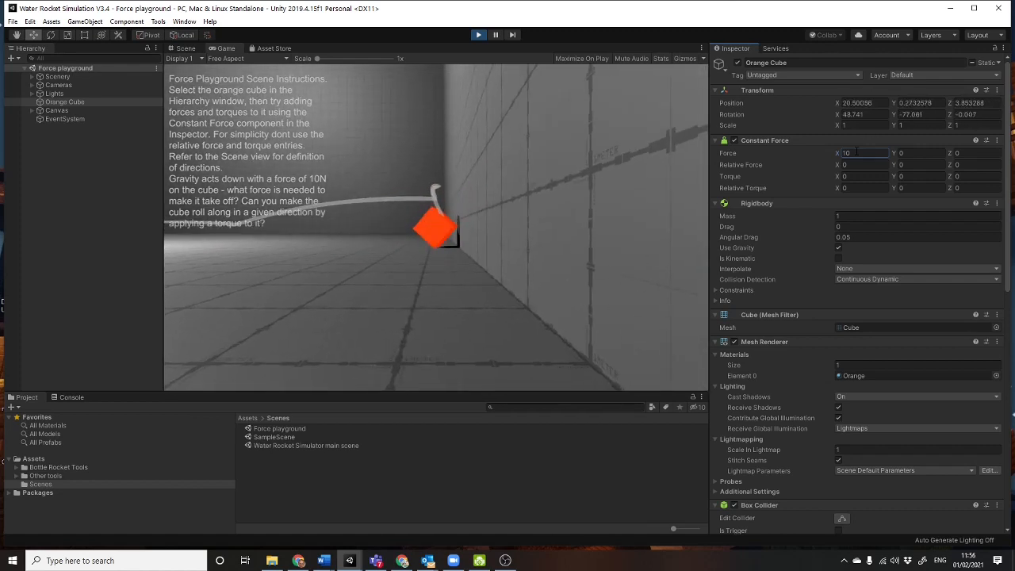
Step: Reset the Orange Cube's constant X force to 0, then vary it continuously to about 10.82
double_click(857, 151)
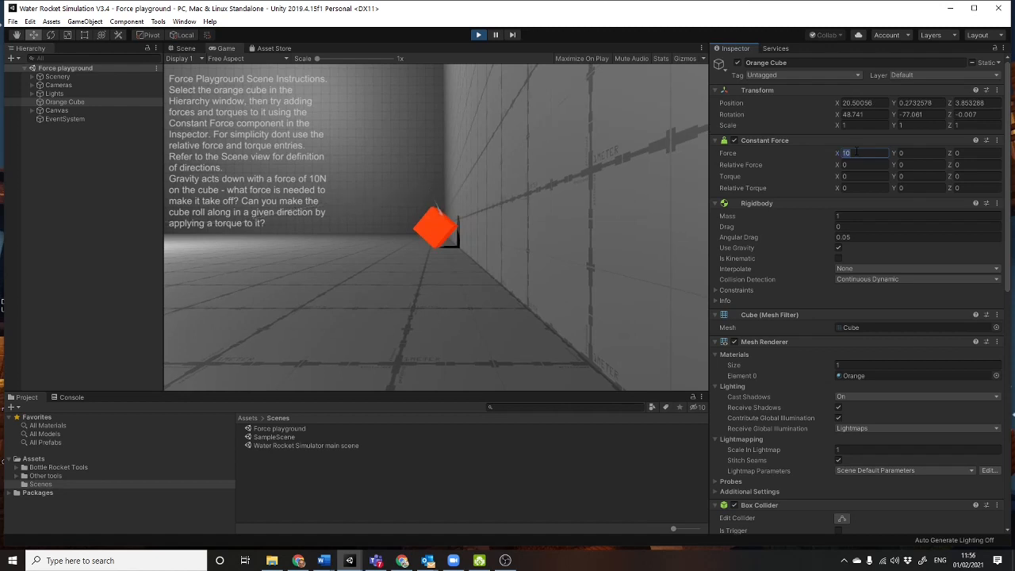
type("0")
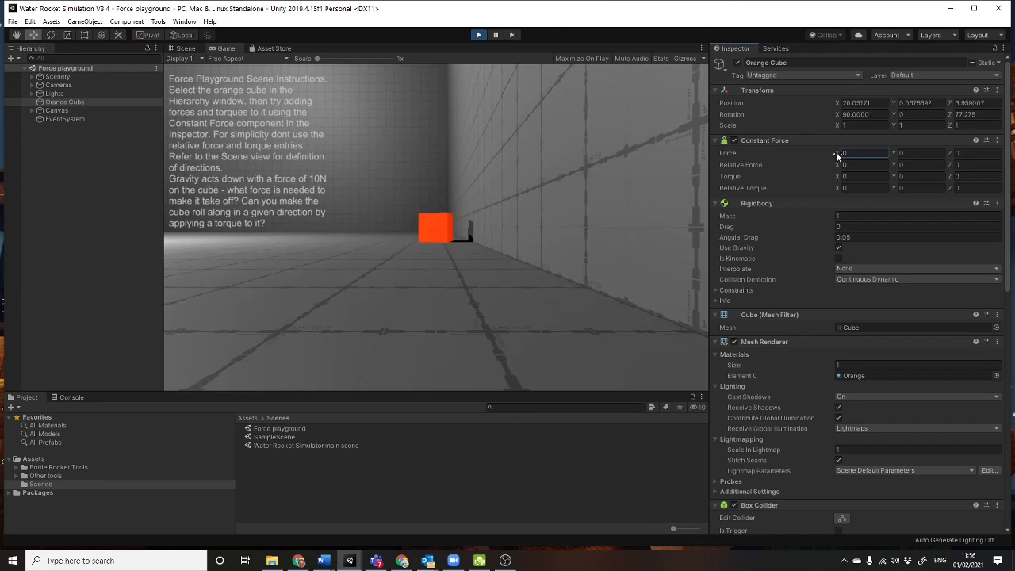
left_click_drag(837, 154, 4, 167)
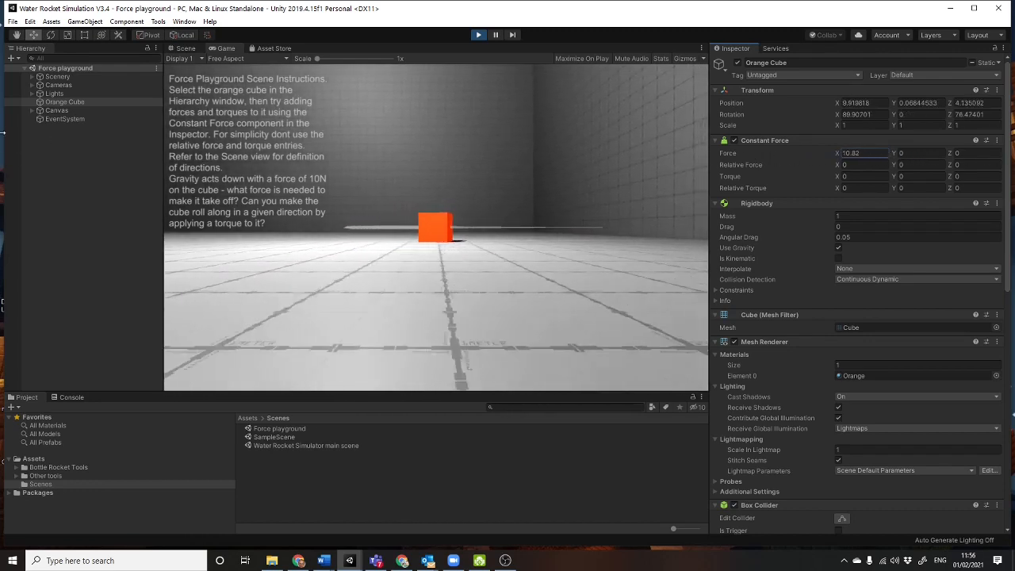
left_click(832, 152)
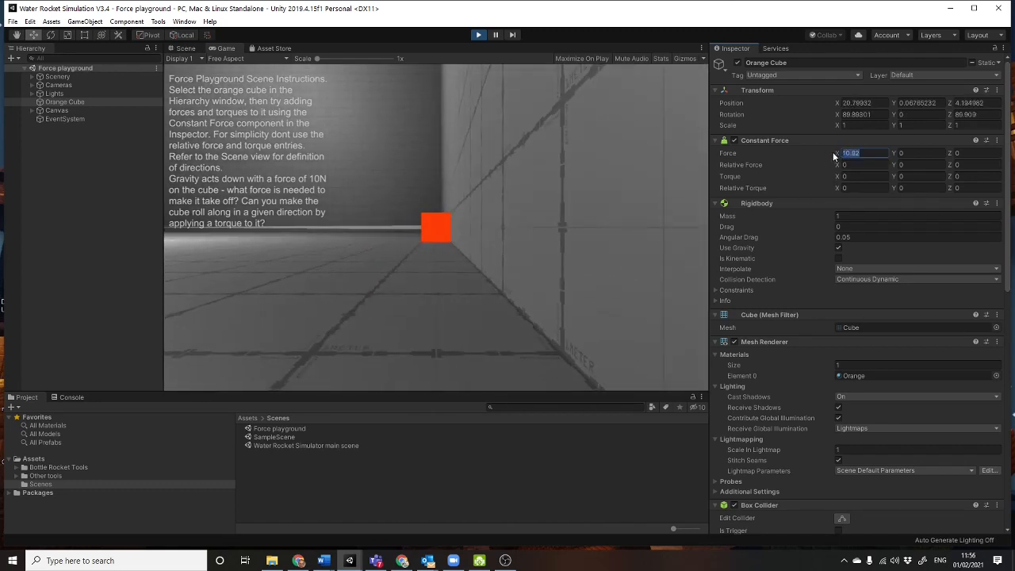
Step: Sweep the Orange Cube's constant X force down to about -10.78 while the scene runs, then reset it to 0
type("1.5")
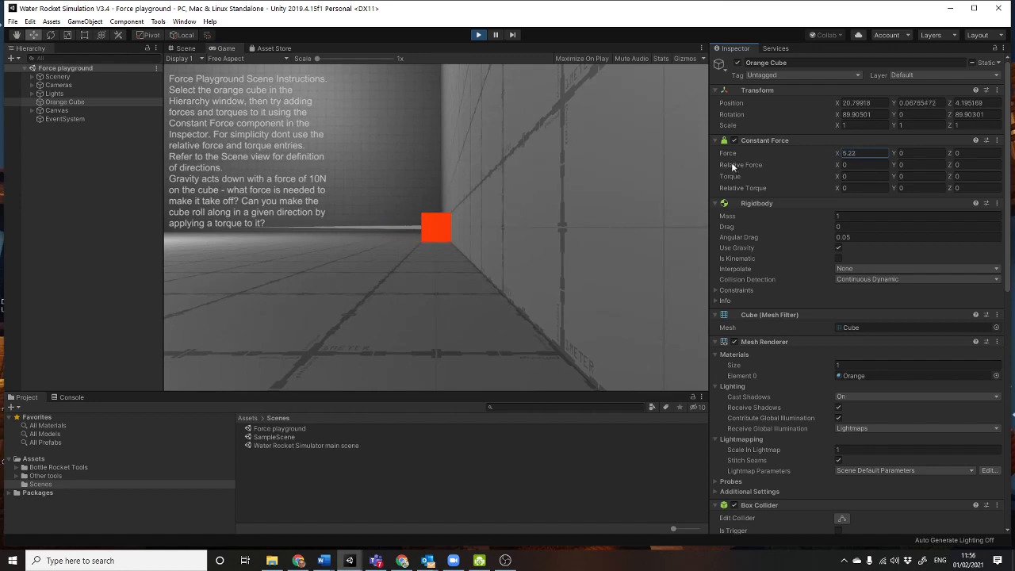
left_click_drag(648, 163, 425, 178)
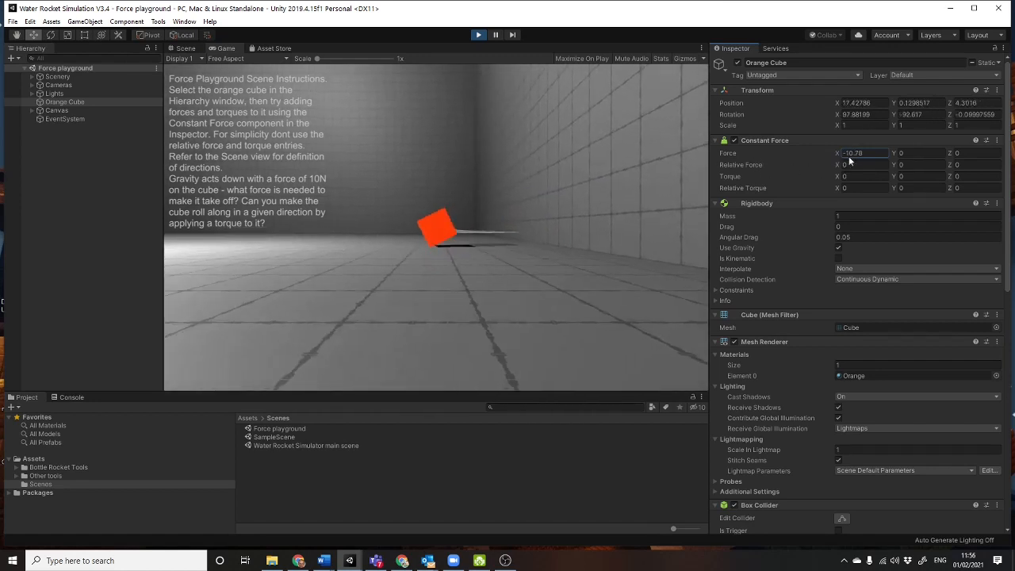
double_click(840, 152)
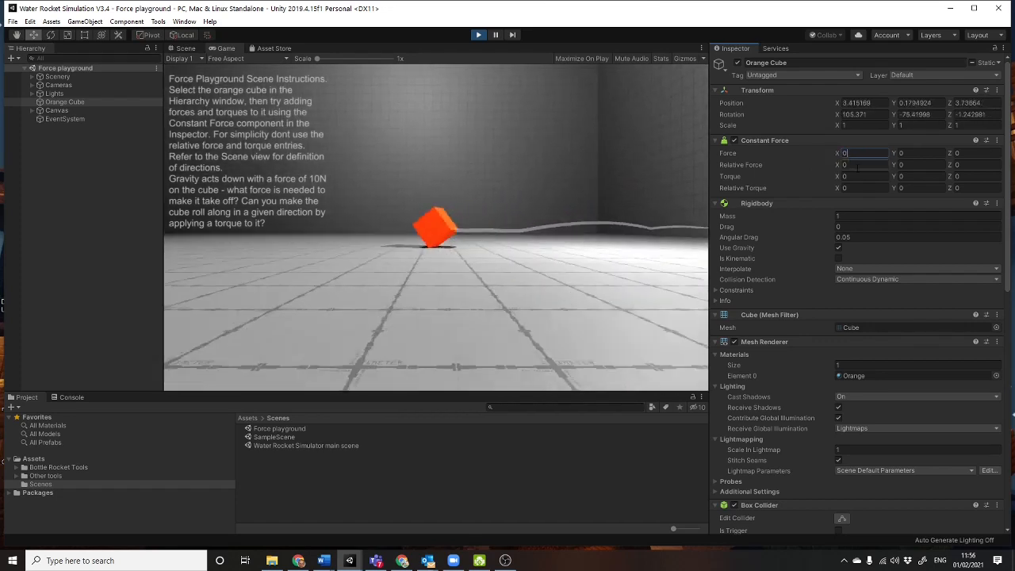
type("0")
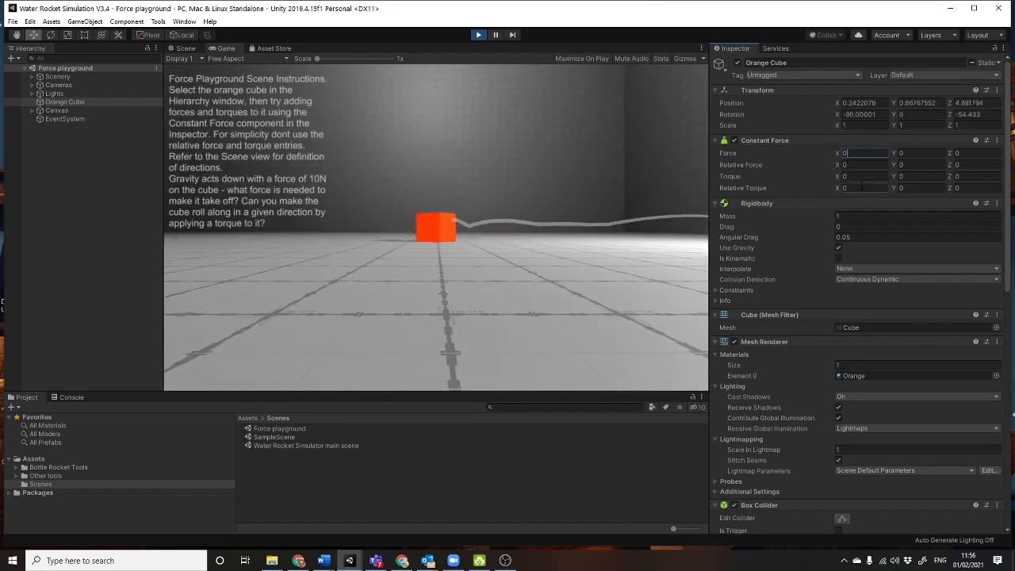
Step: Set the Orange Cube's constant Y force to 10 and vary its Z torque through about 4.25 to -9.07
left_click(912, 153)
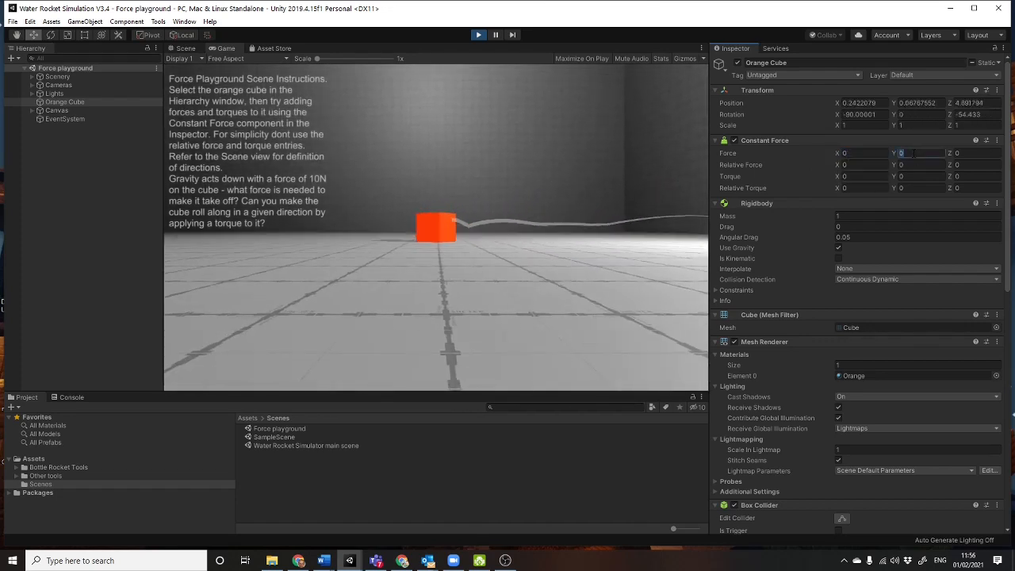
type("10")
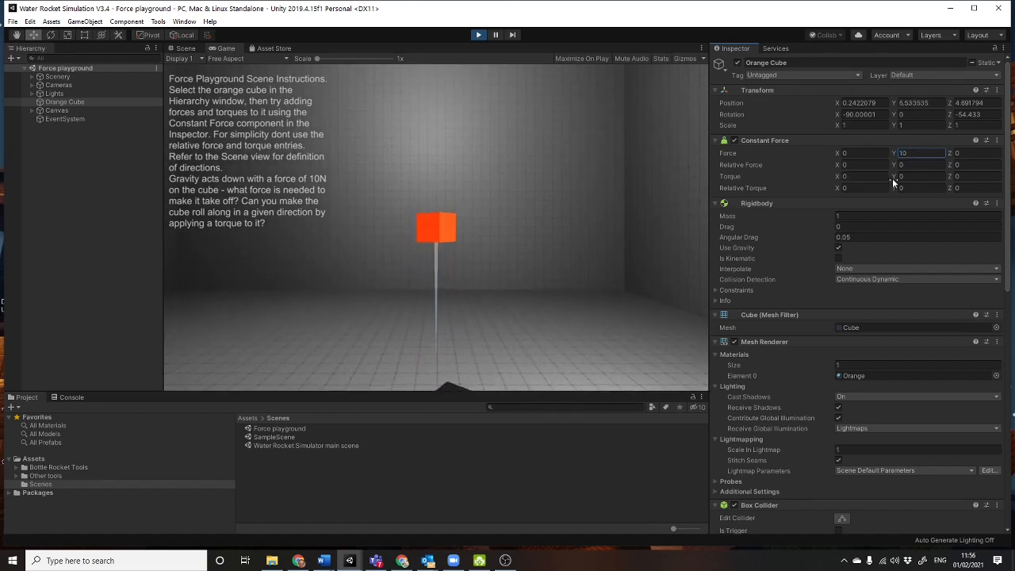
left_click(974, 176)
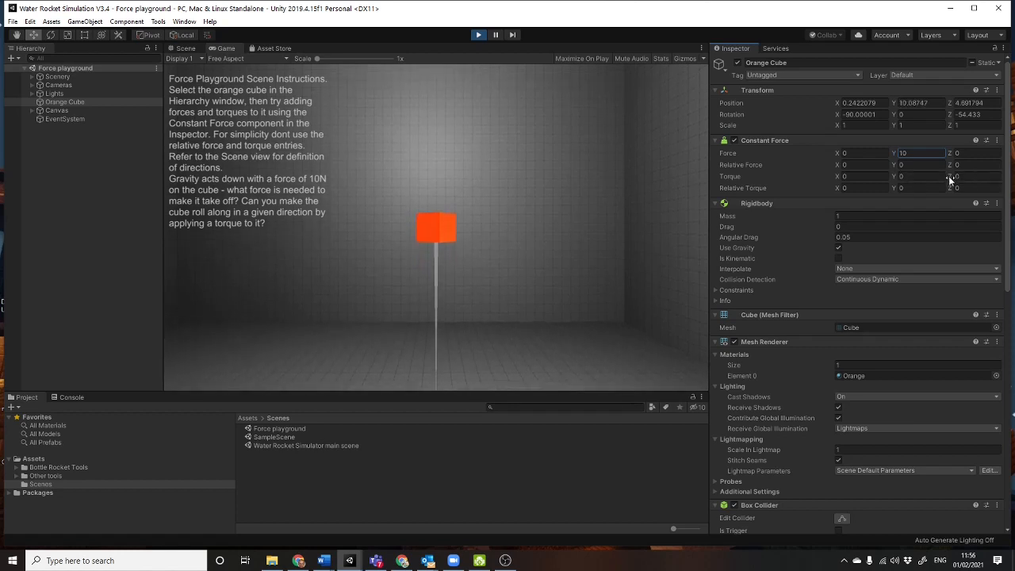
type("4.15")
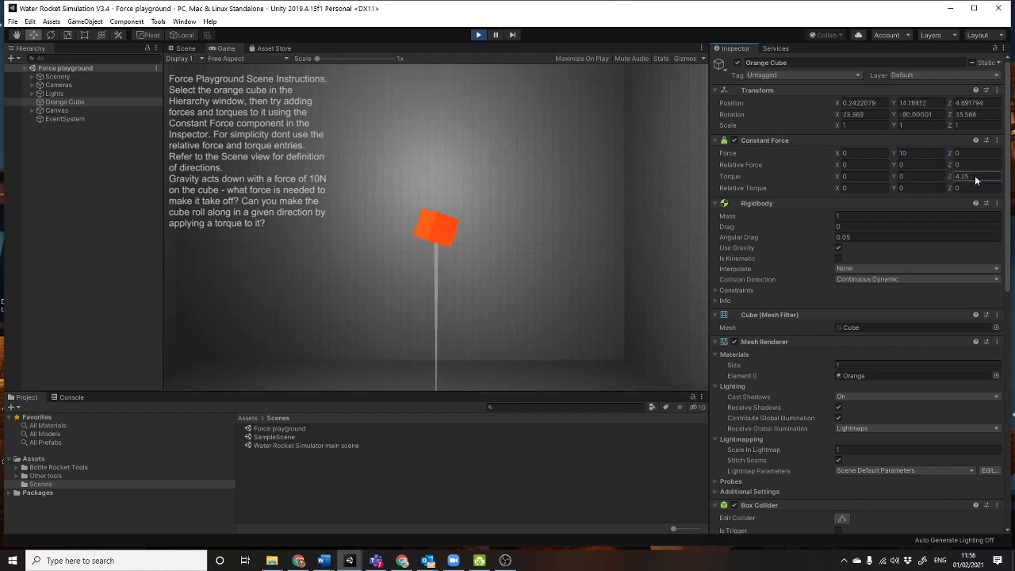
key("BackSpace")
key("BackSpace")
key("BackSpace")
key("BackSpace")
type("-9.07")
Step: Reset the Orange Cube's constant Y force and Z torque to 0 and stop the Force playground simulation
left_click(892, 157)
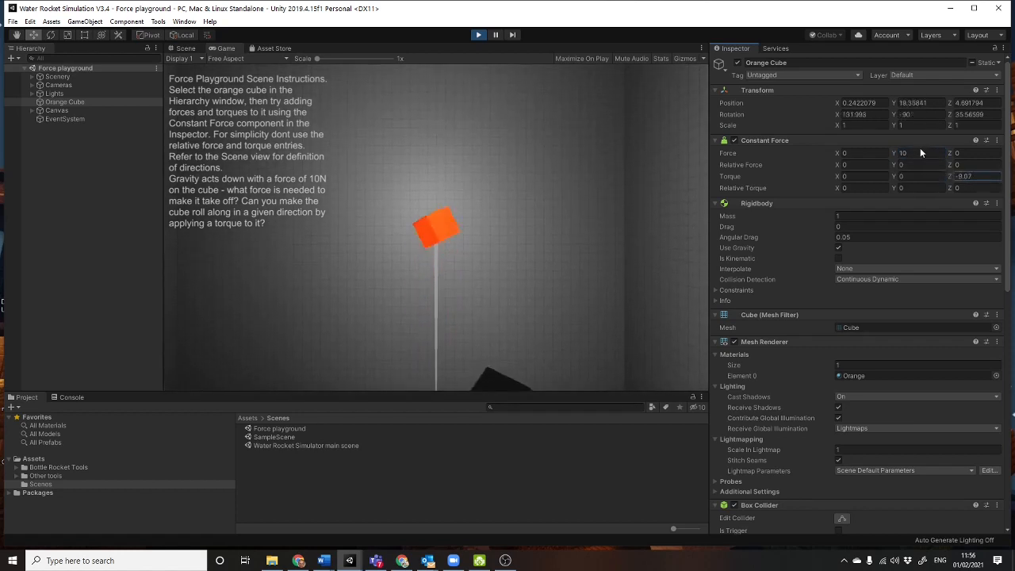
type("0")
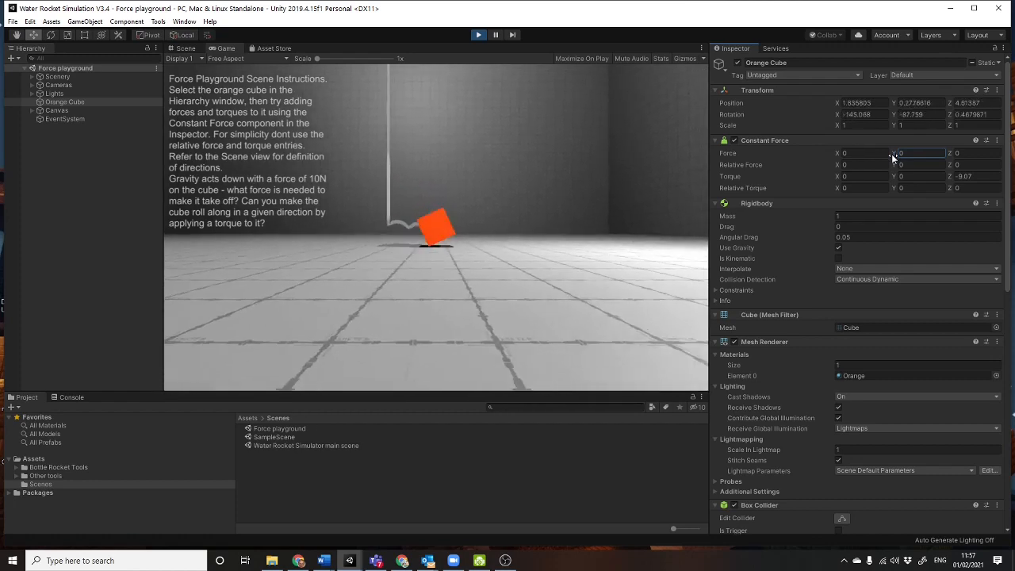
left_click(974, 176)
type("0")
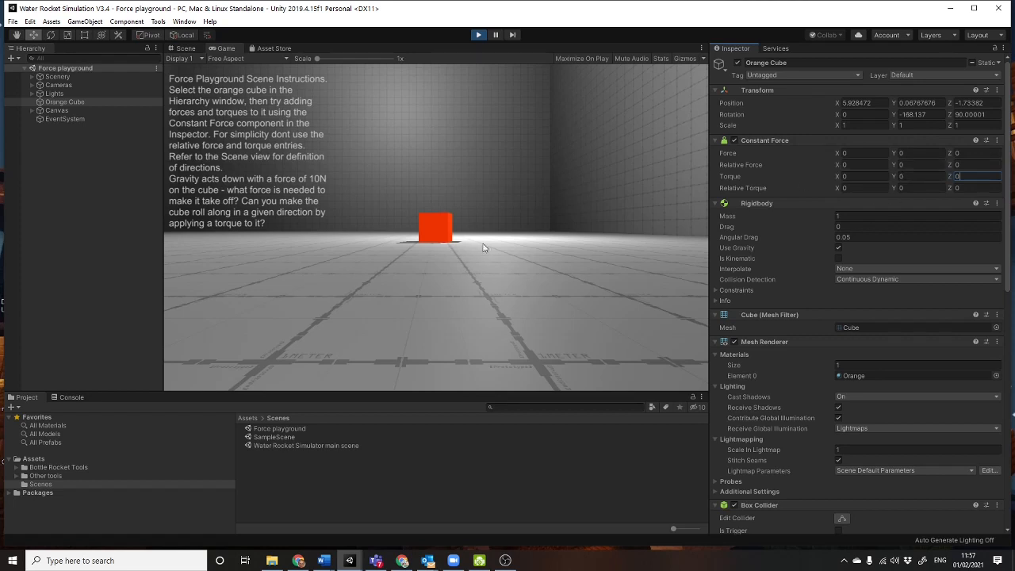
left_click(478, 35)
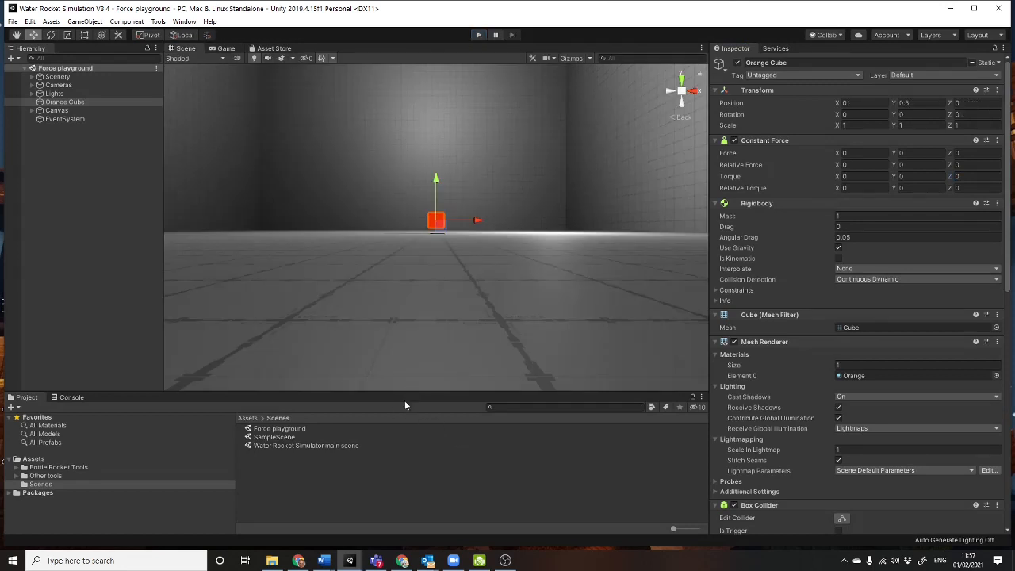
Step: Open the Water Rocket Simulator main scene and frame the Rocket under Launch Pad, with the whole pad in view from slightly above
double_click(283, 445)
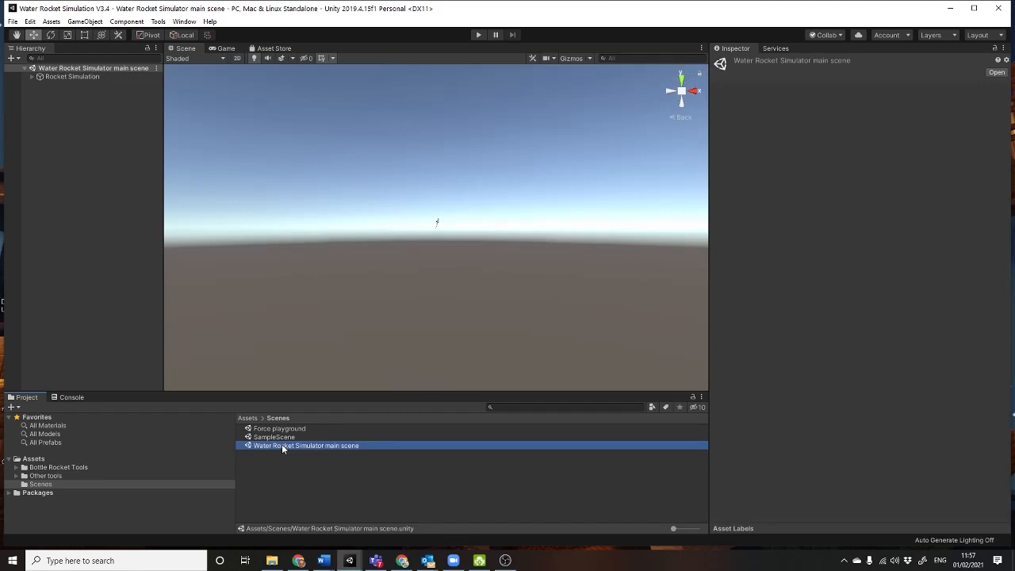
left_click(32, 76)
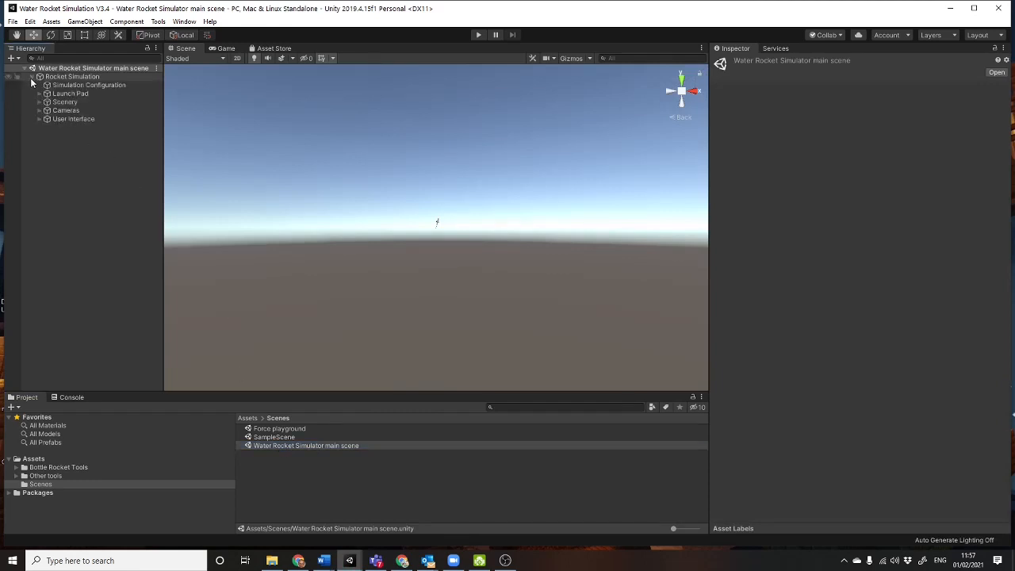
left_click(40, 94)
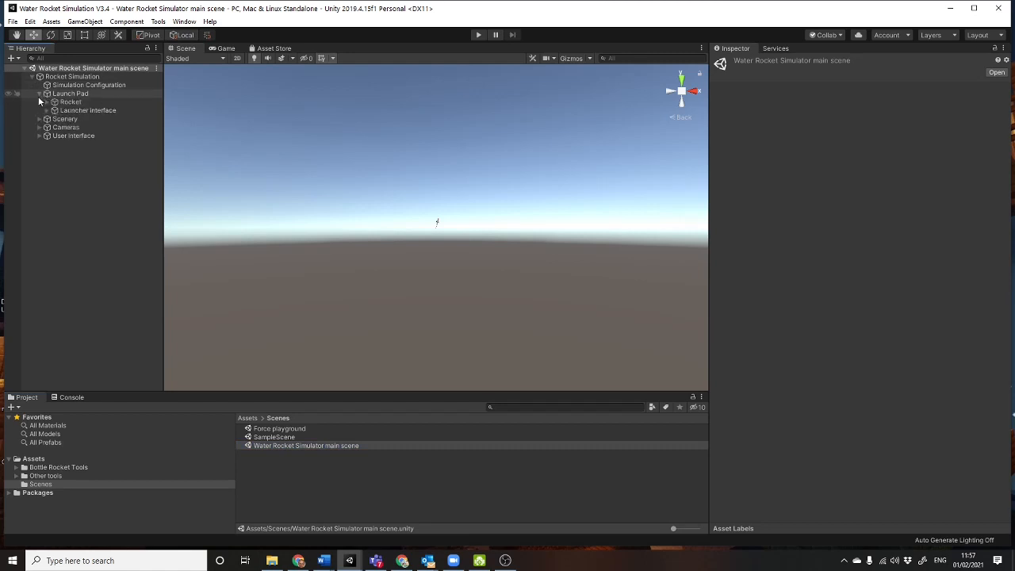
double_click(70, 102)
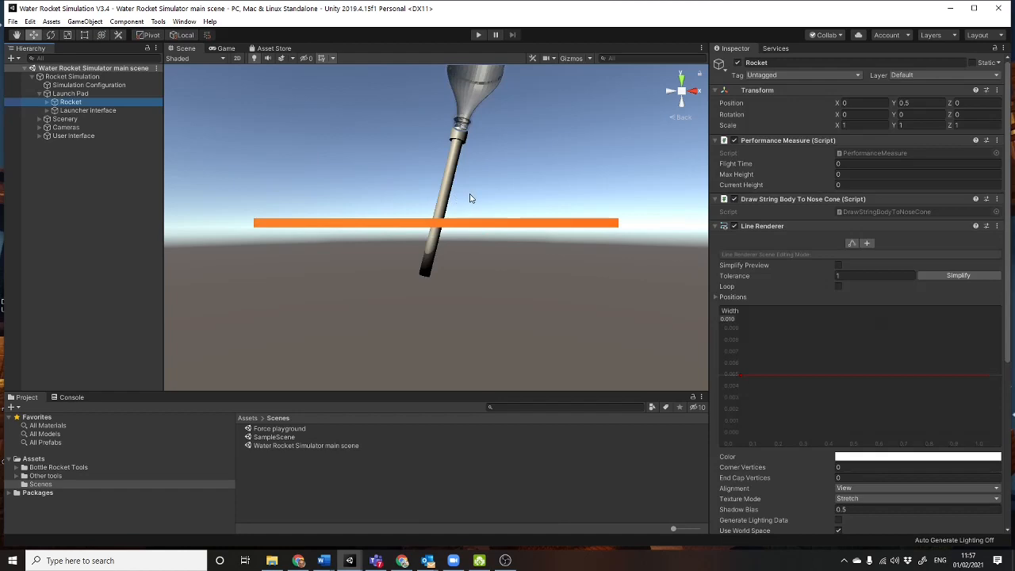
left_click_drag(471, 195, 462, 280, "alt")
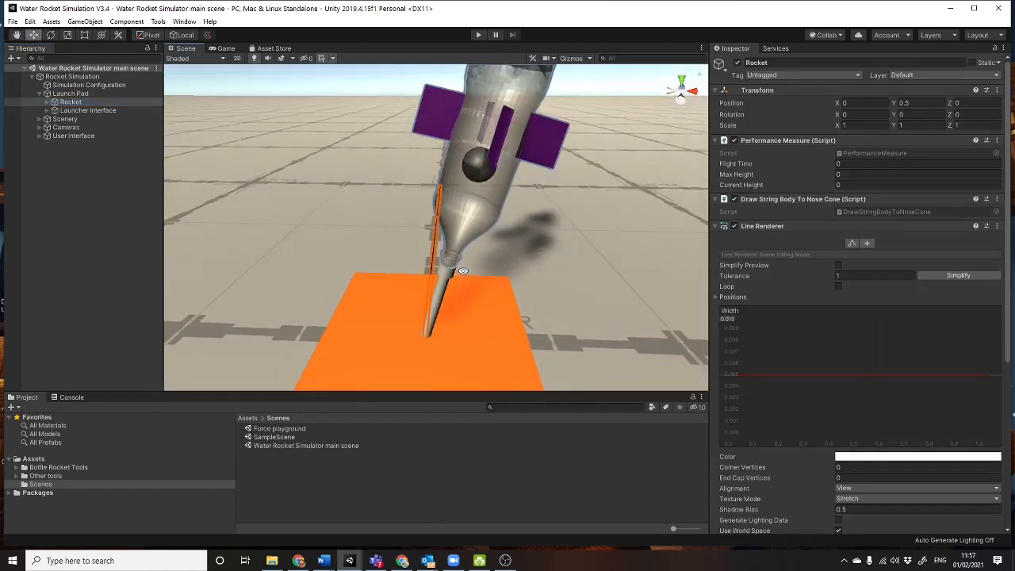
scroll(463, 272, "down", 5)
scroll(463, 268, "down", 4)
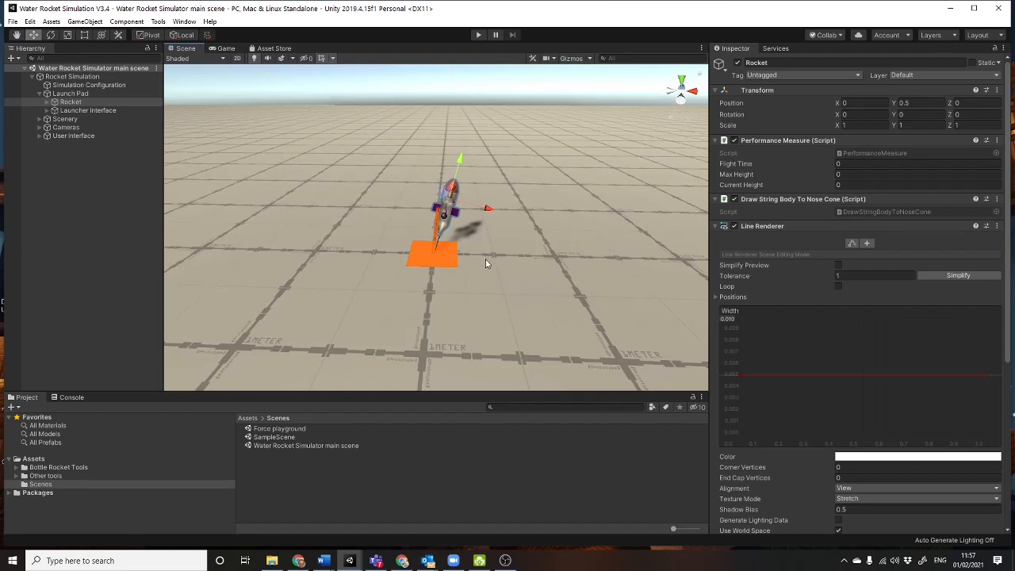
middle_click_drag(487, 265, 473, 231)
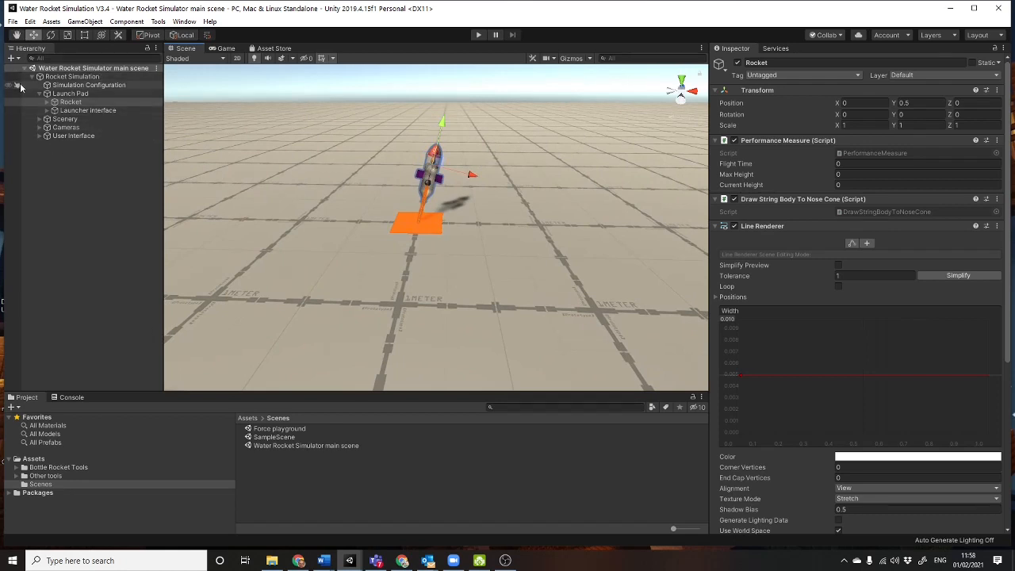
Step: Select the Simulation Configuration object, play the scene in Free Flight mode until the rocket lands, and stop it
left_click(68, 95)
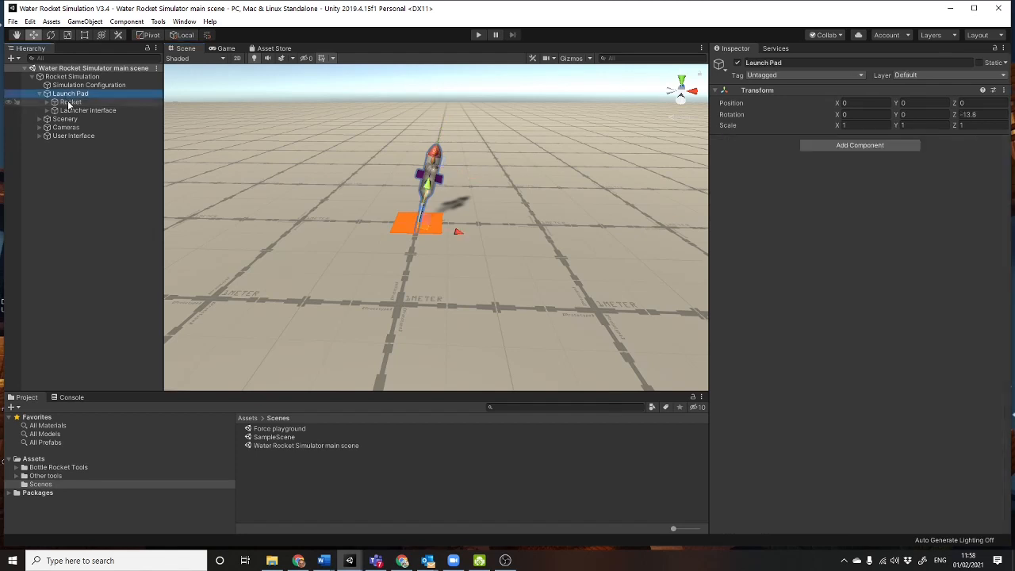
left_click(70, 103)
left_click(69, 94)
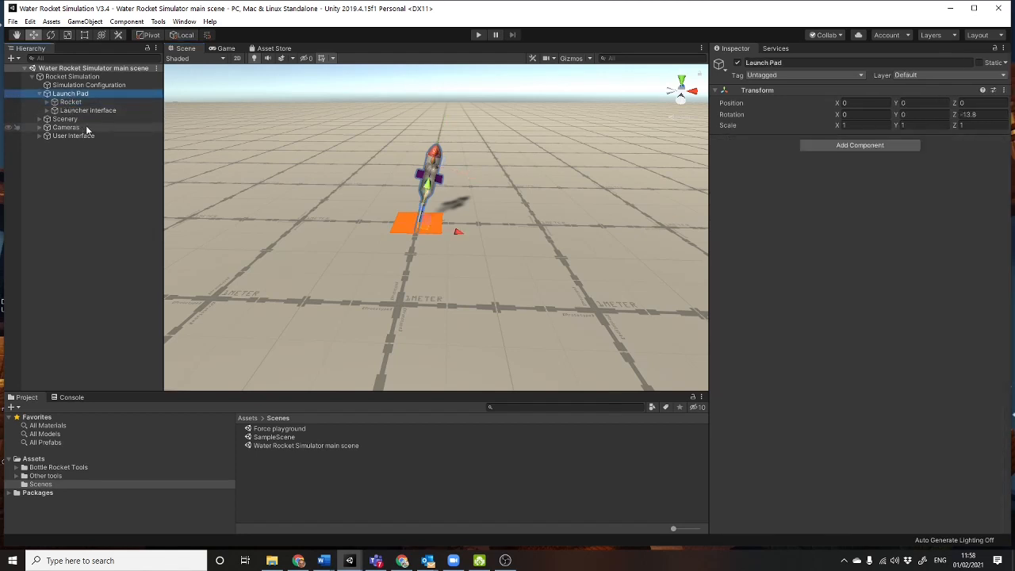
left_click(68, 86)
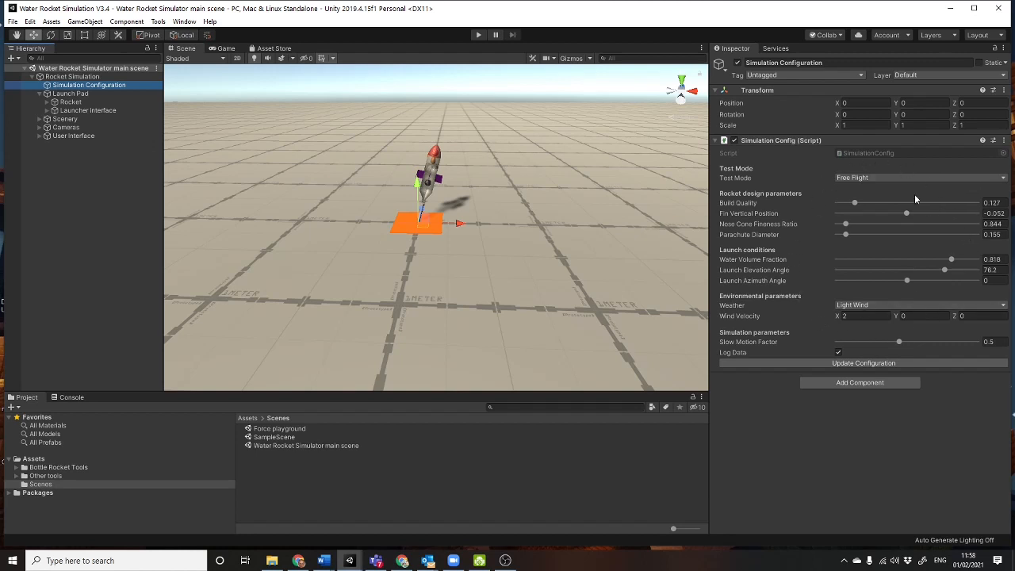
left_click(478, 35)
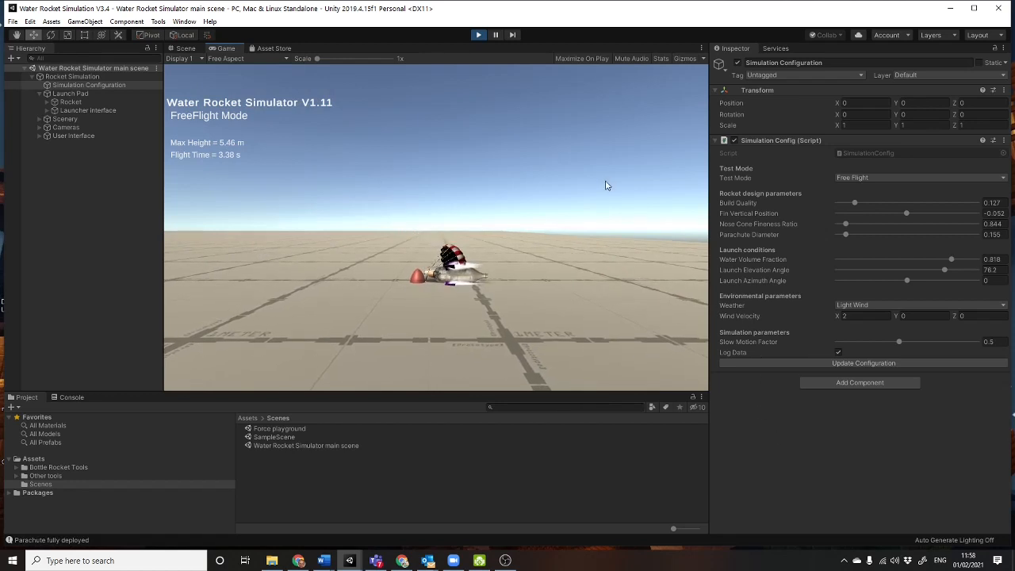
left_click(479, 35)
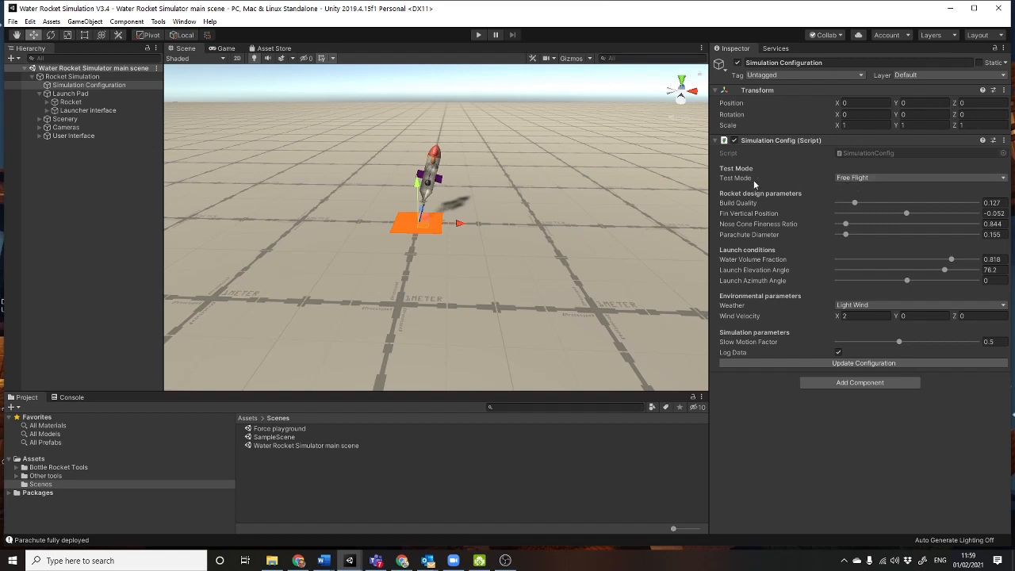
Step: Change the simulation's Test Mode to Wind Tunnel, update the configuration and run the scene
left_click(857, 179)
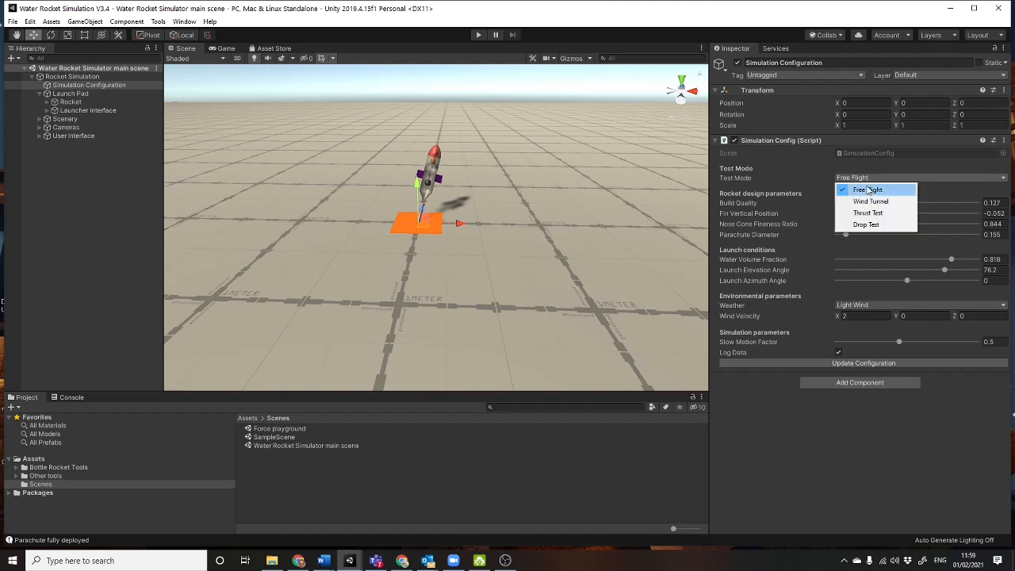
left_click(859, 201)
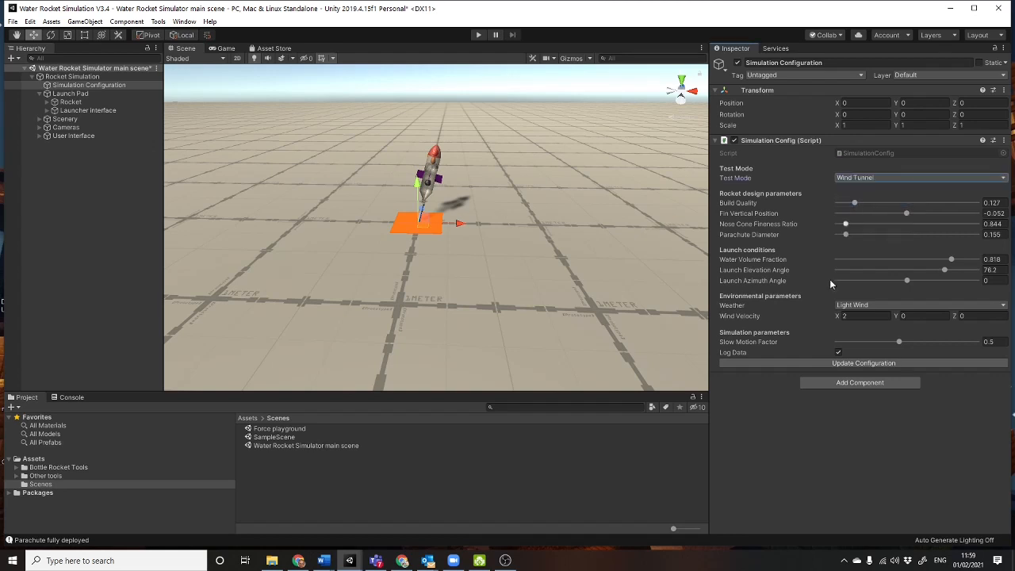
left_click(855, 364)
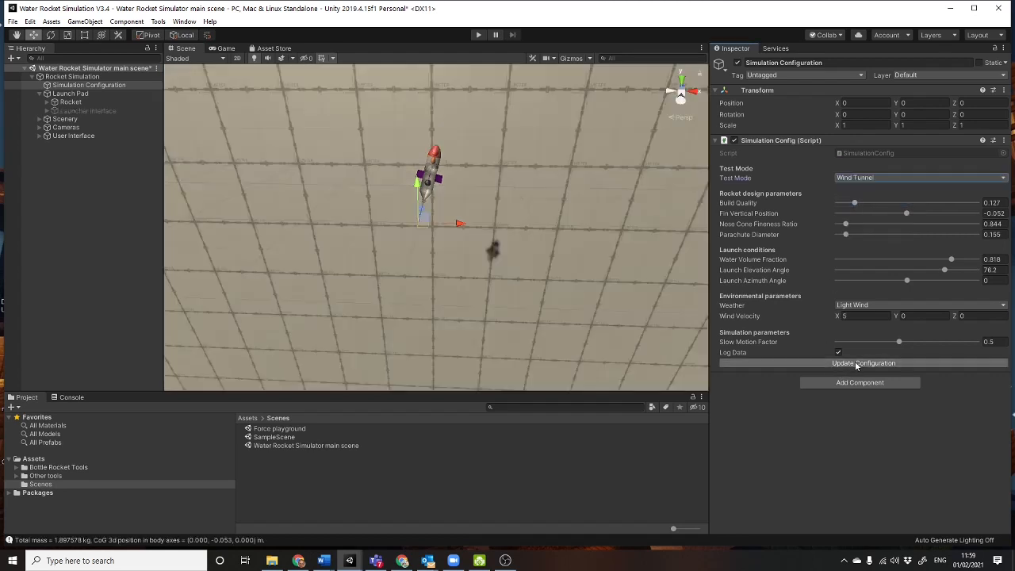
left_click(478, 34)
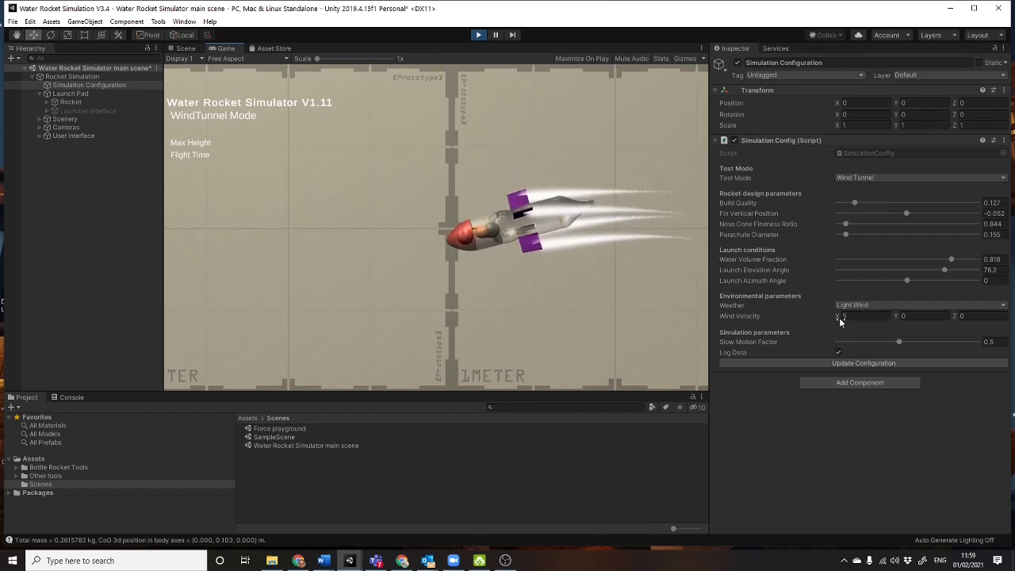
Step: Vary the wind velocity to X 5.39 and Y -8.51, reset Y to 0, and stop the wind tunnel run
mouse_move(838, 315)
left_mouse_down()
mouse_move(1011, 317)
mouse_move(12, 318)
mouse_move(904, 326)
mouse_move(853, 333)
mouse_move(918, 314)
mouse_move(973, 314)
mouse_move(837, 317)
left_mouse_up()
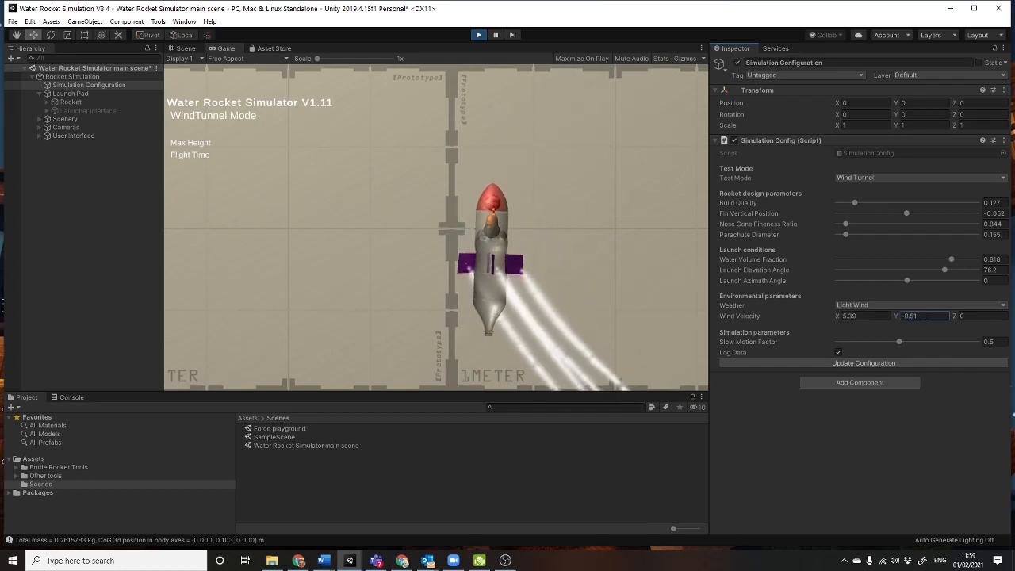
left_click_drag(921, 315, 890, 316)
type("0")
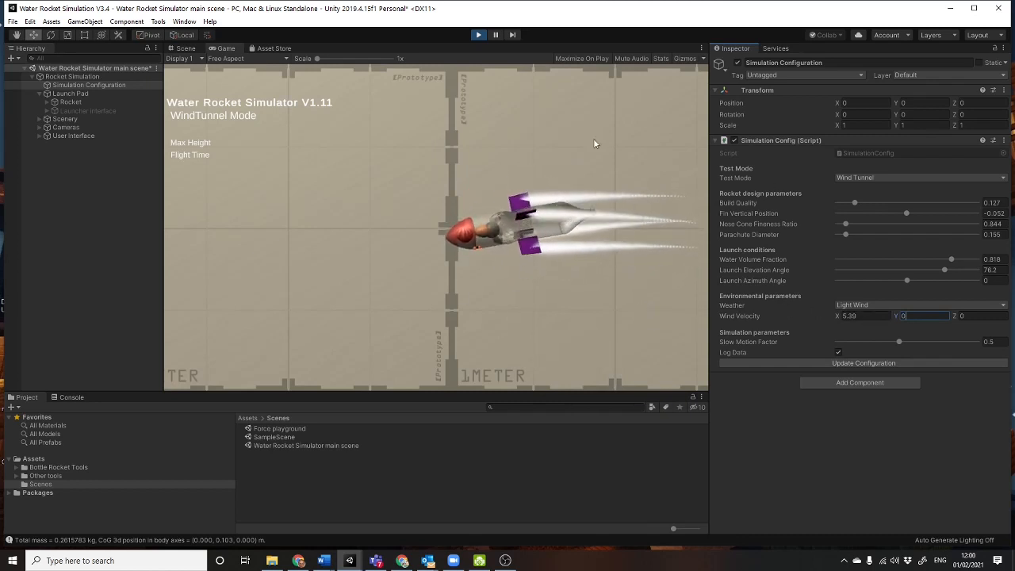
key("ctrl+p")
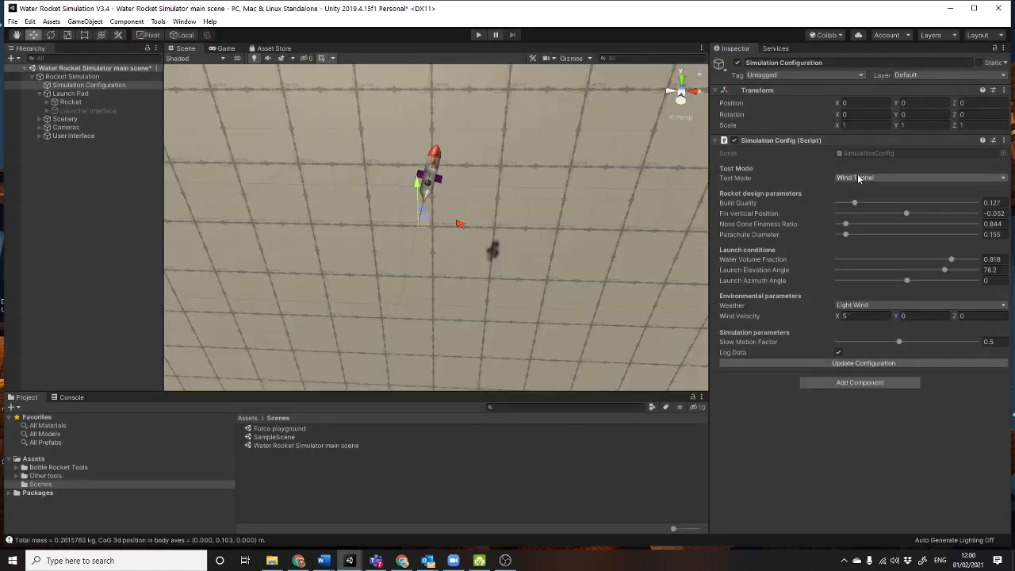
Step: Change the simulation's Test Mode to Thrust Test, update the configuration and run the scene
left_click(858, 178)
left_click(854, 213)
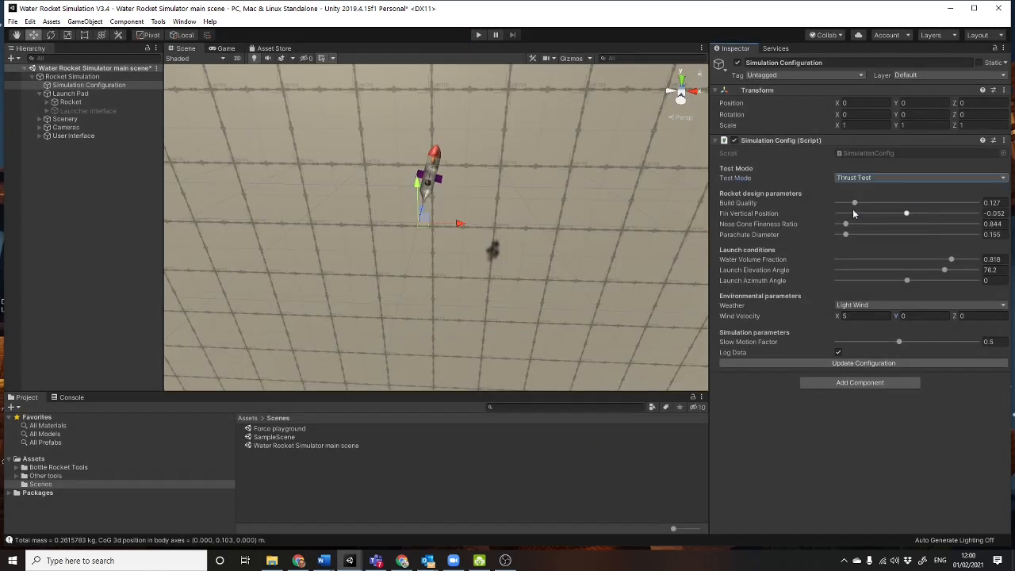
left_click(478, 35)
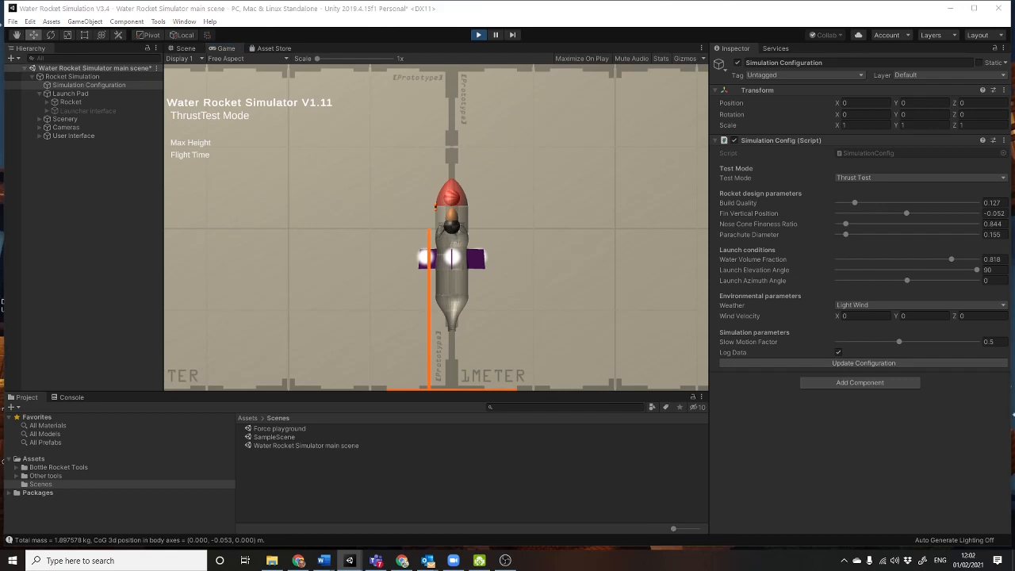
Step: Bring the Grapher window with the Thrust graph over the editor and stop the thrust test
left_click_drag(1014, 270, 229, 340)
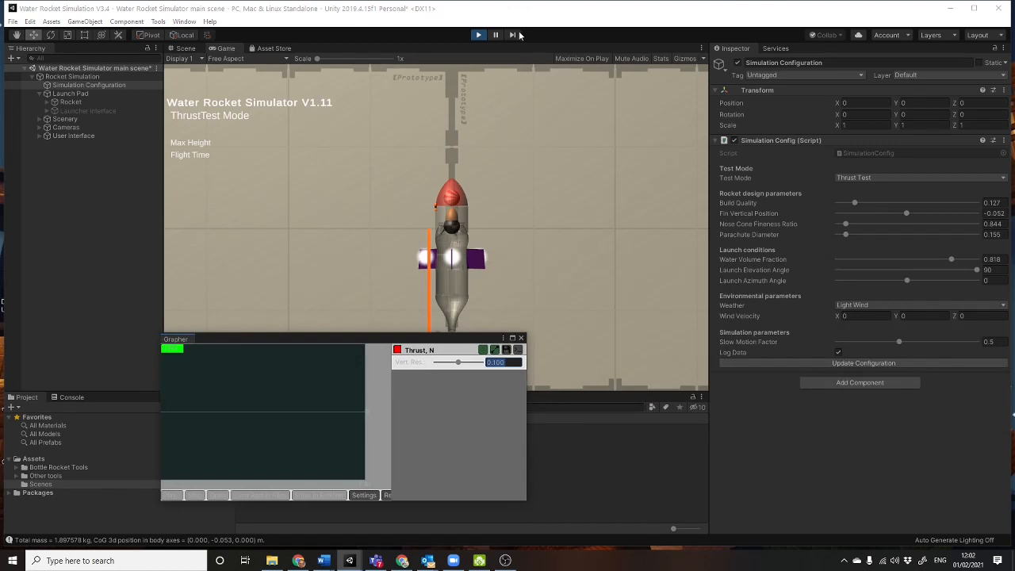
left_click(479, 35)
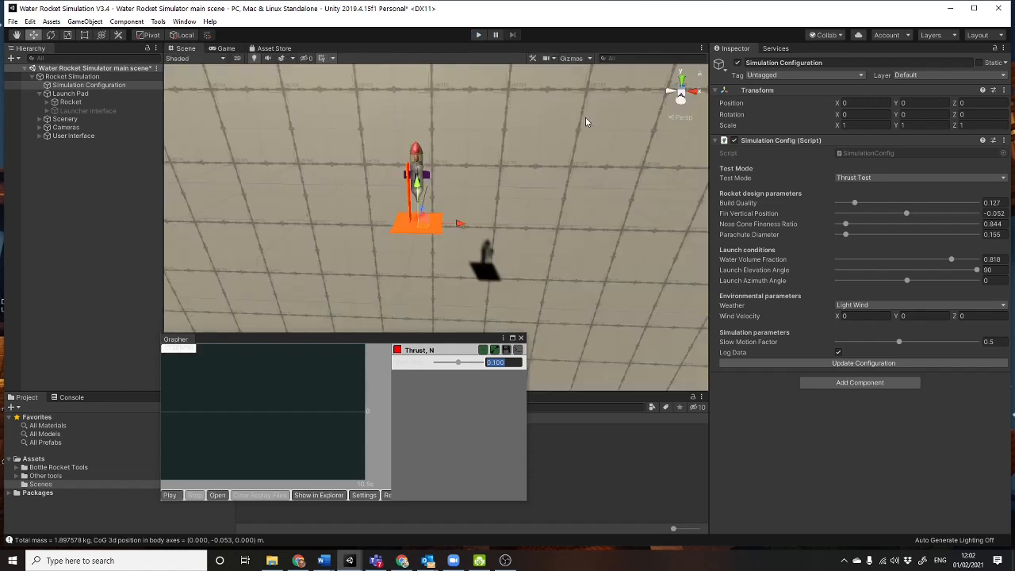
Step: Run the thrust test again, stop it and examine the resulting thrust curve in the Grapher
left_click(478, 35)
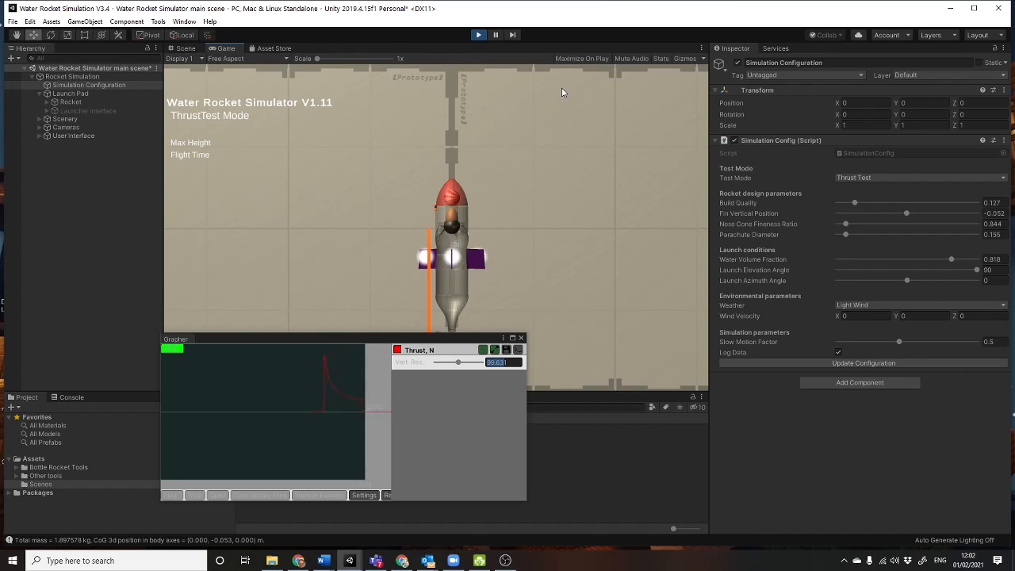
left_click(478, 34)
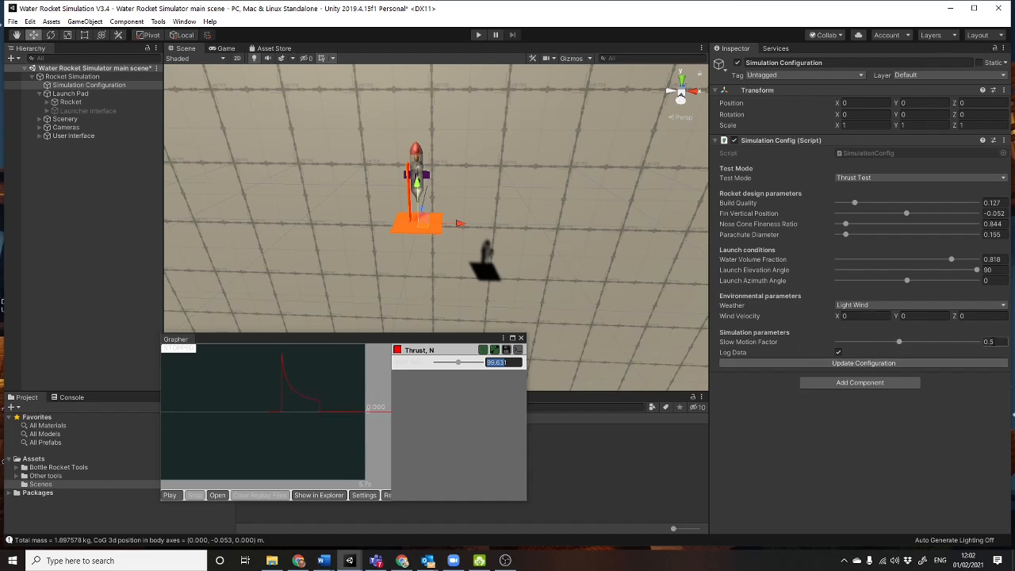
mouse_move(283, 401)
mouse_move(282, 413)
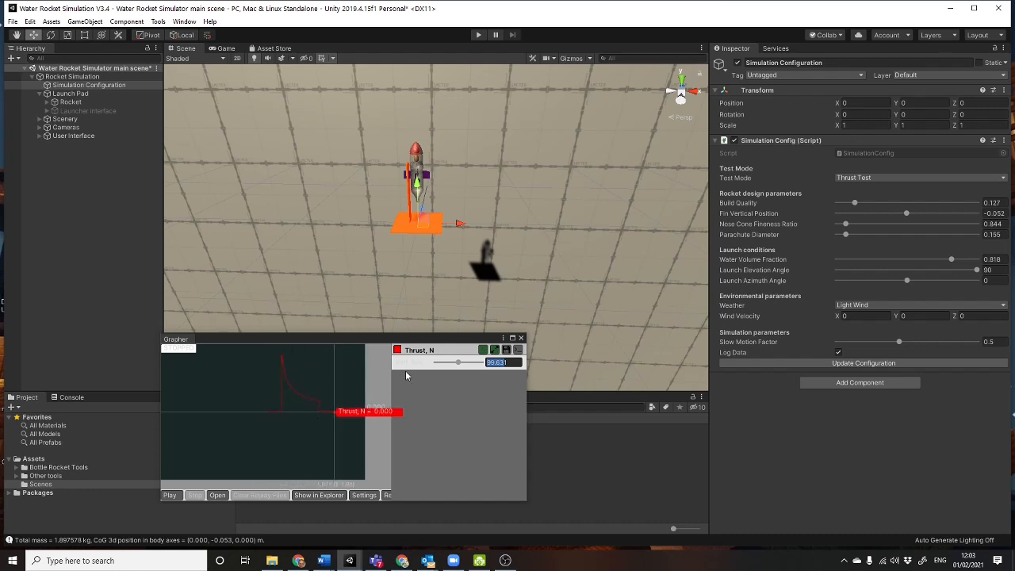
Step: Change the simulation's Test Mode to Drop Test, run the scene and examine the vertical velocity graph
left_click(857, 177)
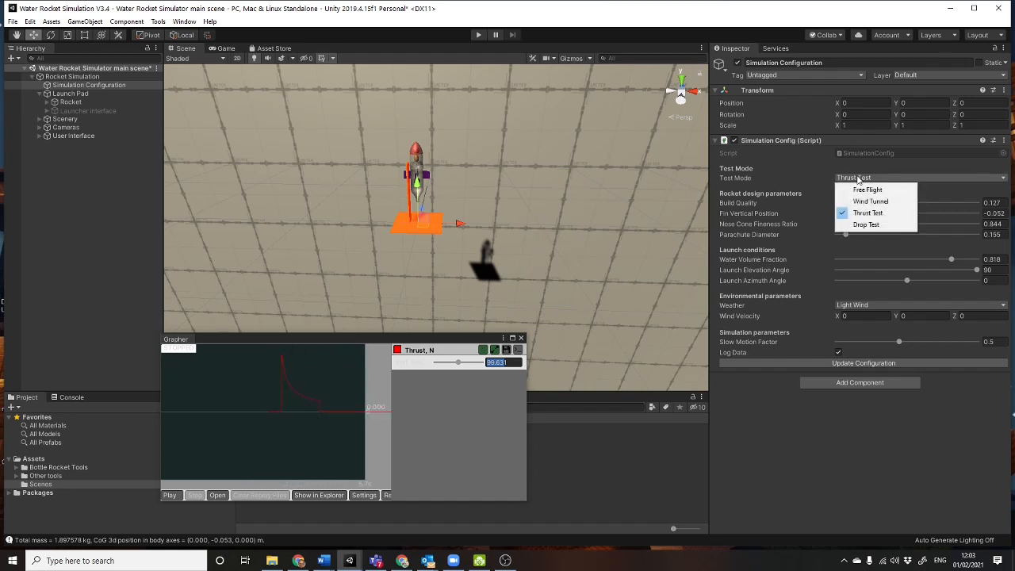
left_click(859, 227)
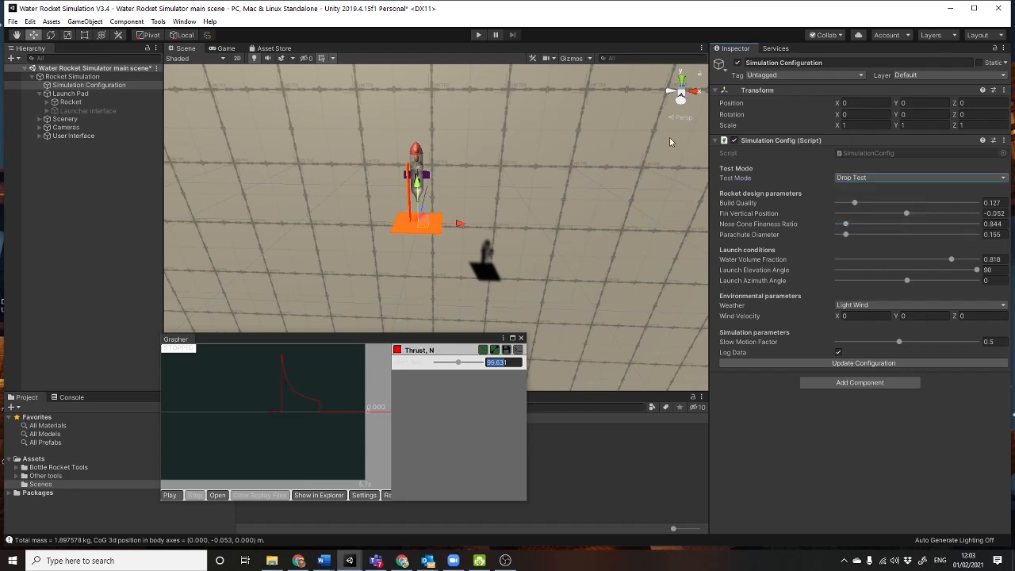
left_click(477, 34)
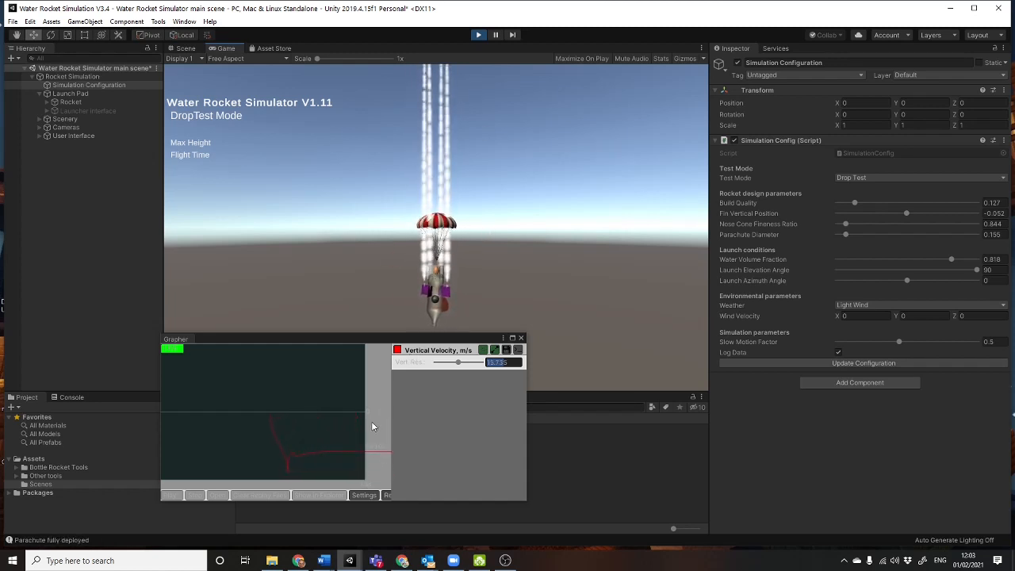
mouse_move(319, 458)
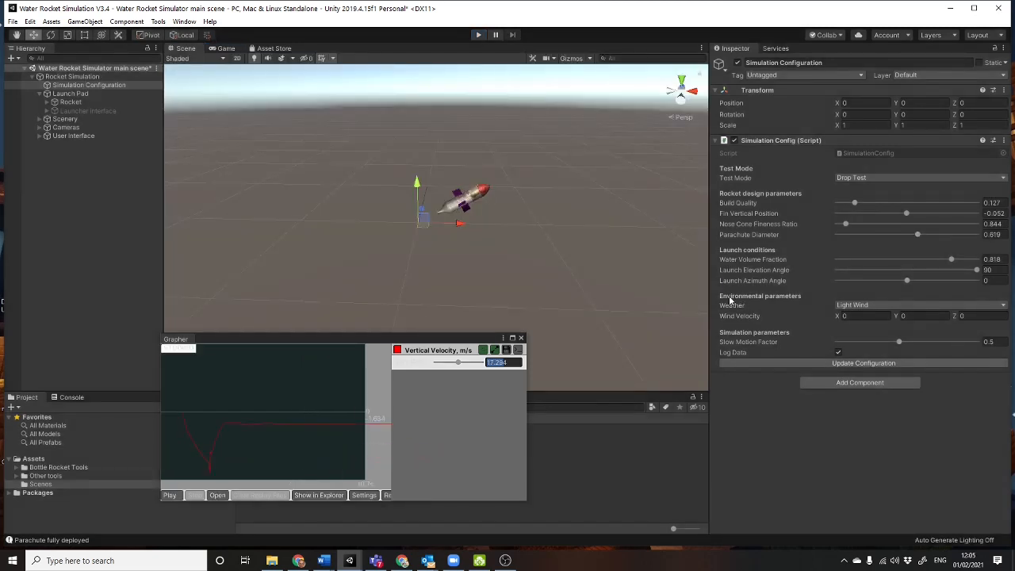
Step: Change the simulation's Test Mode to Free Flight and update the configuration twice
left_click(847, 177)
left_click(857, 190)
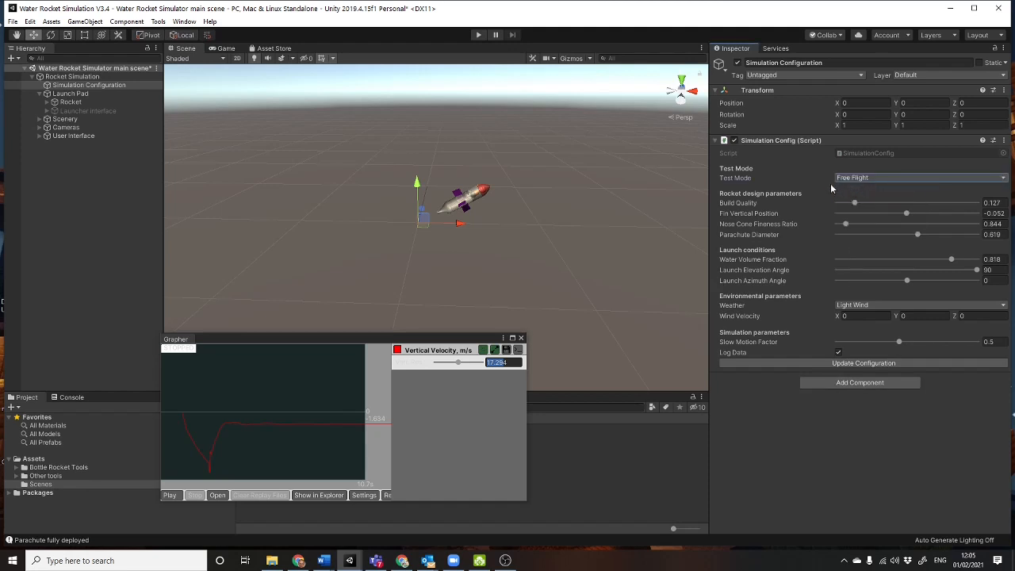
left_click(858, 364)
left_click(858, 363)
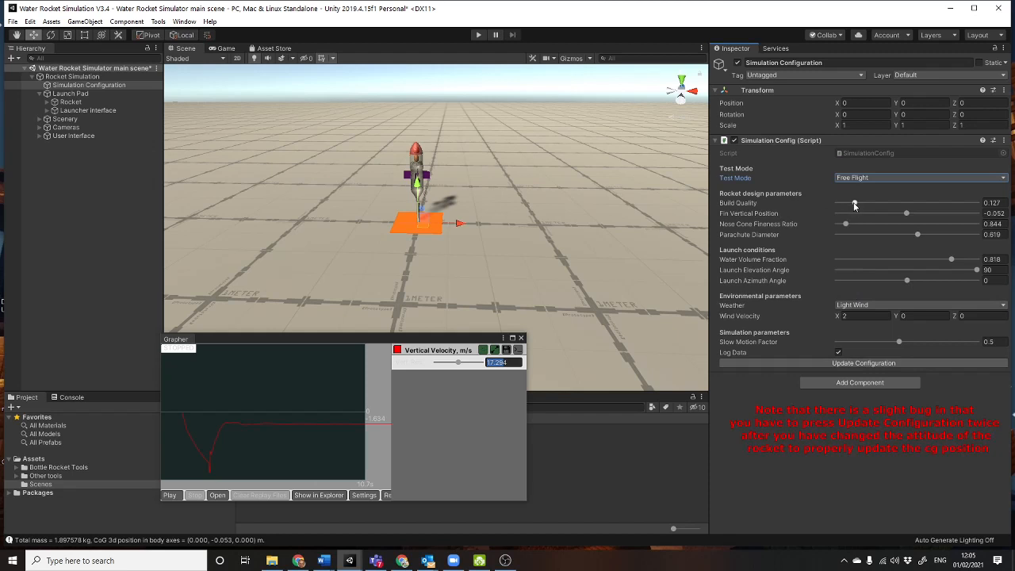
Step: Set the rocket's Build Quality to 0.398 and Fin Vertical Position to -0.122, applying the fin changes with Update Configuration
left_click_drag(858, 202, 837, 204)
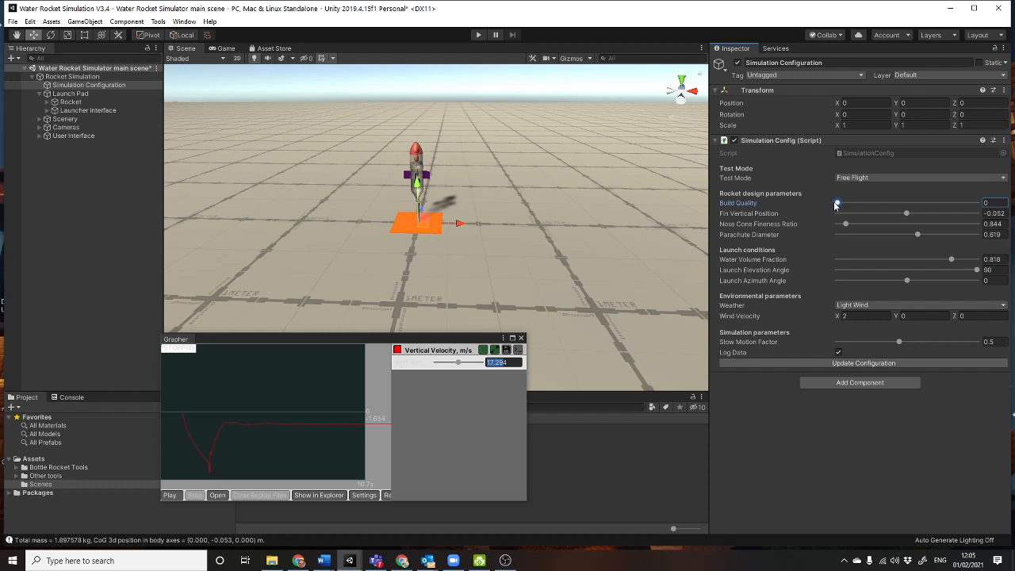
left_click_drag(837, 205, 894, 204)
left_click_drag(906, 214, 860, 215)
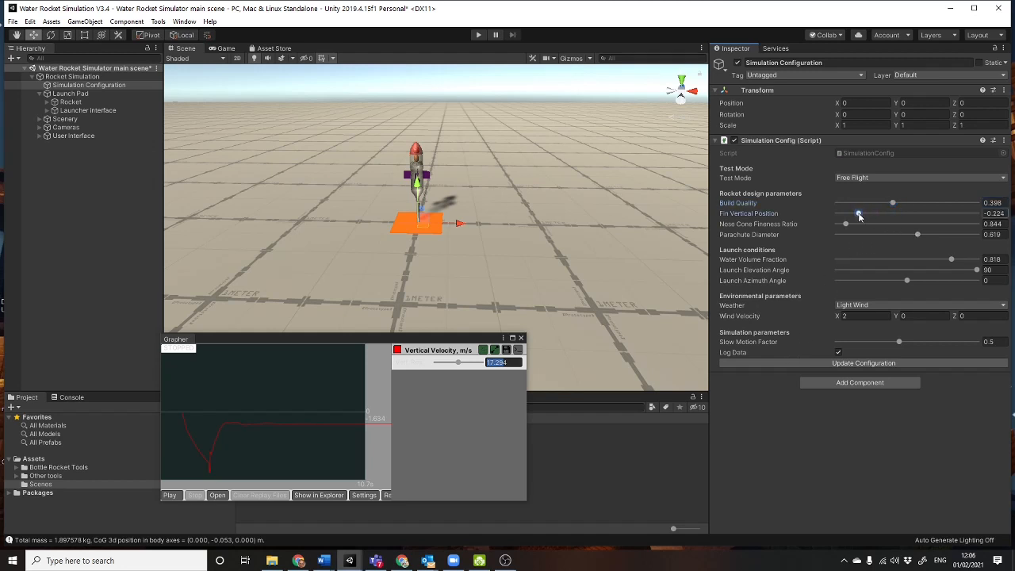
left_click(869, 363)
left_click_drag(858, 213, 887, 214)
left_click(876, 362)
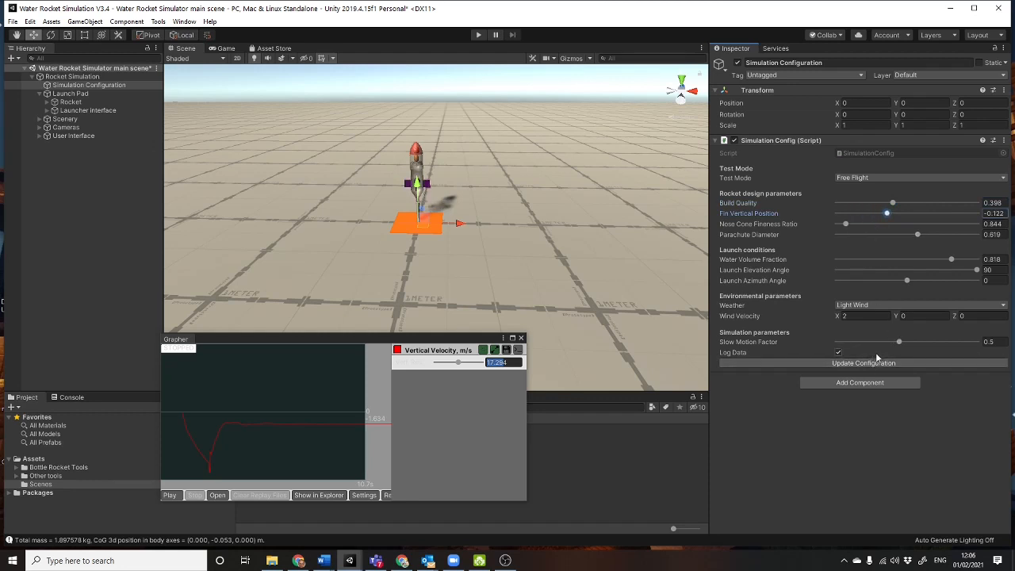
Step: Set the Weather to Strong Wind and update the configuration
left_click(854, 305)
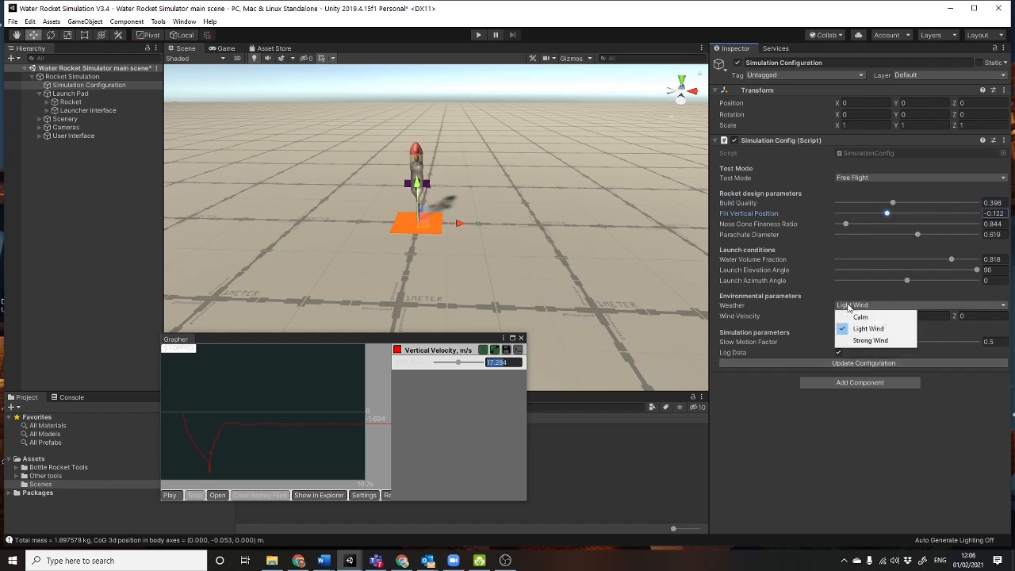
left_click(870, 340)
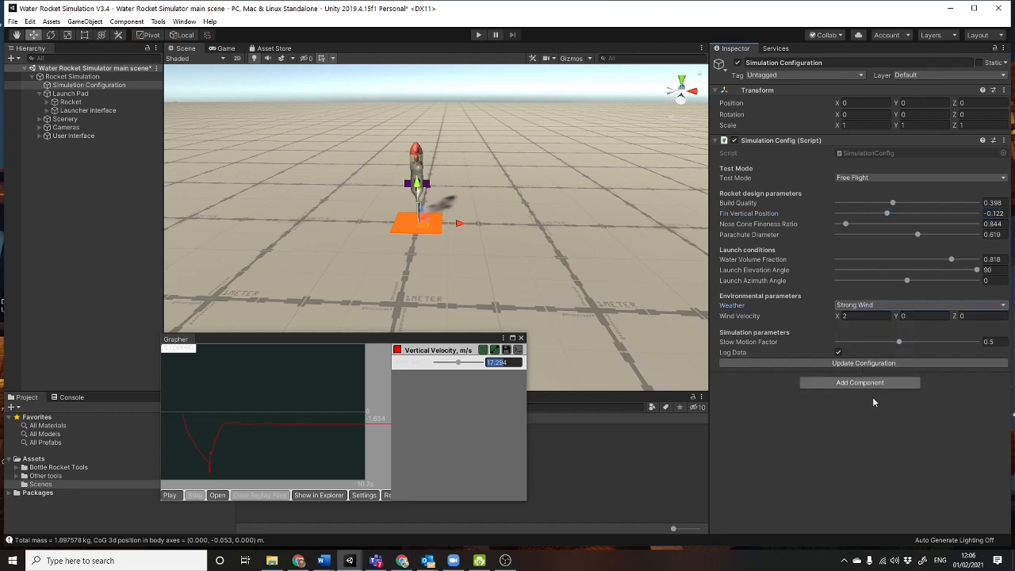
left_click(844, 363)
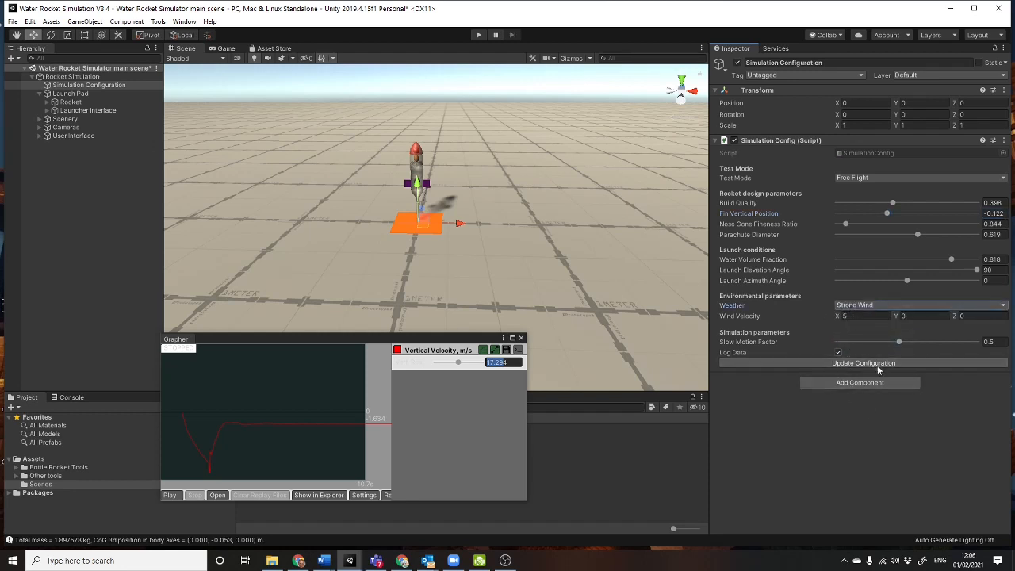
left_click(867, 365)
Step: Run the free flight in strong wind, stop it and examine the egg height, velocity and acceleration curves
left_click(478, 35)
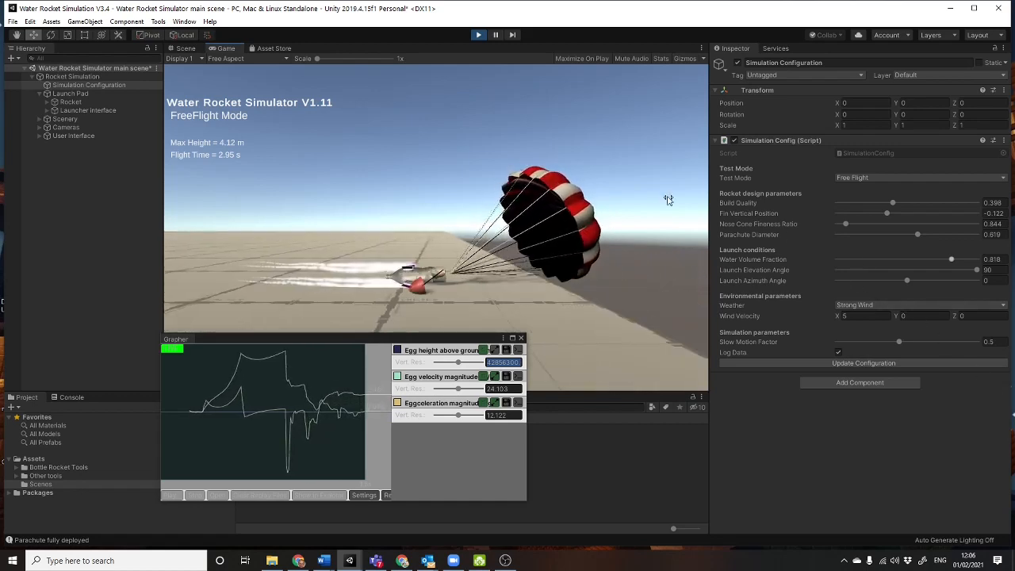
left_click(477, 34)
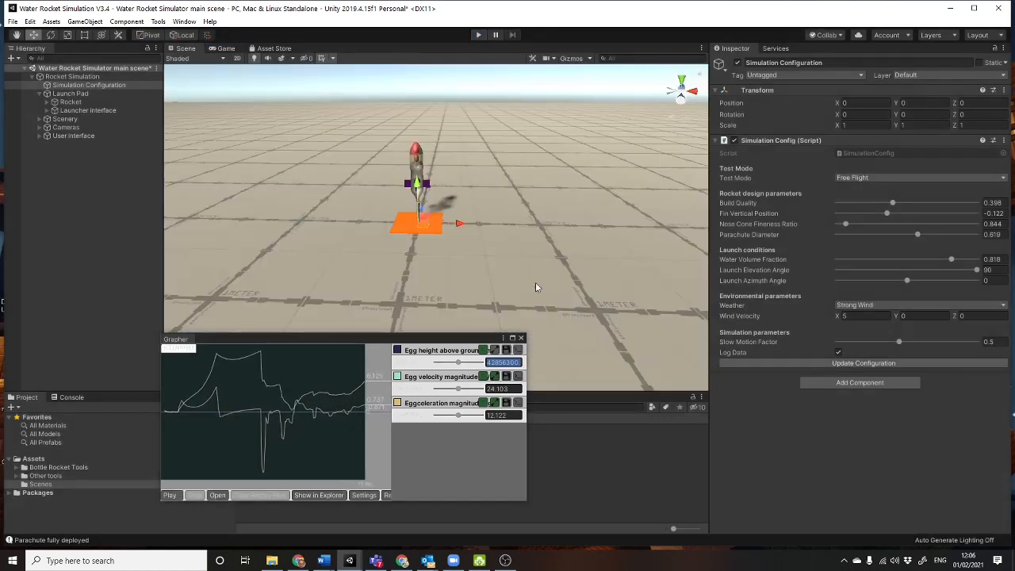
mouse_move(292, 431)
Step: Set the Grapher's Horizontal resolution (time) to 12 and close its settings window
left_click(367, 495)
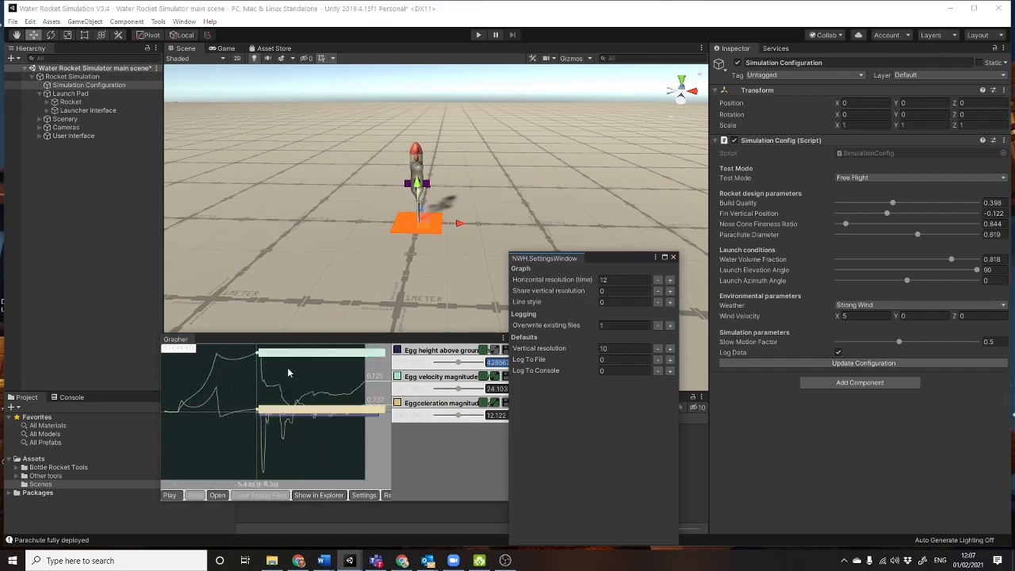
left_click(606, 280)
type("2")
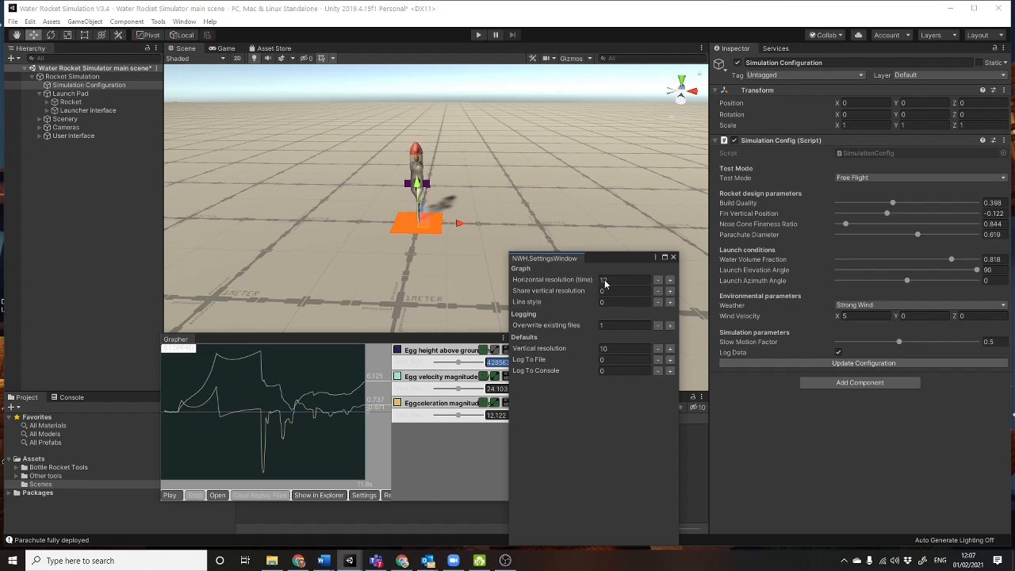
left_click(673, 257)
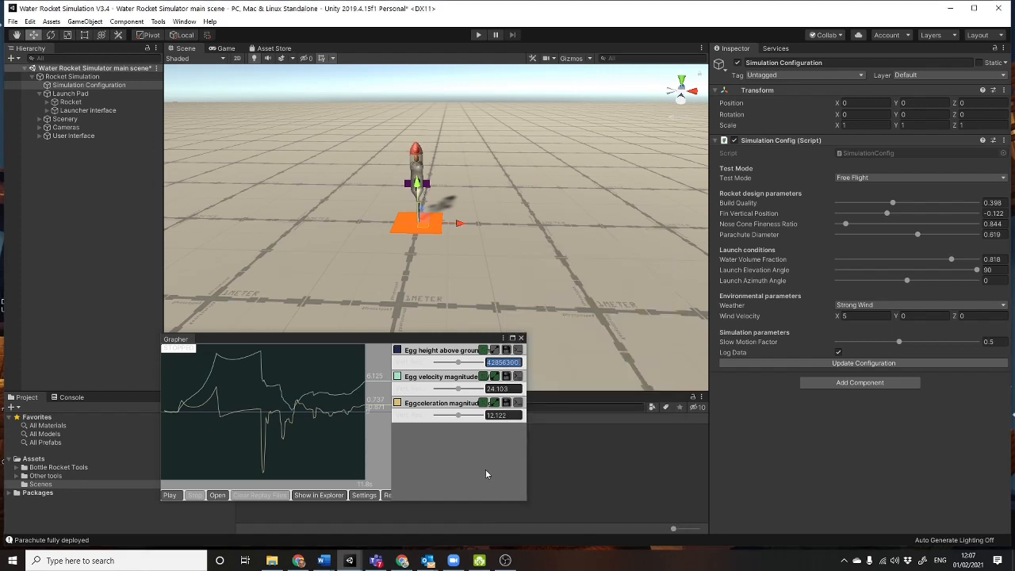